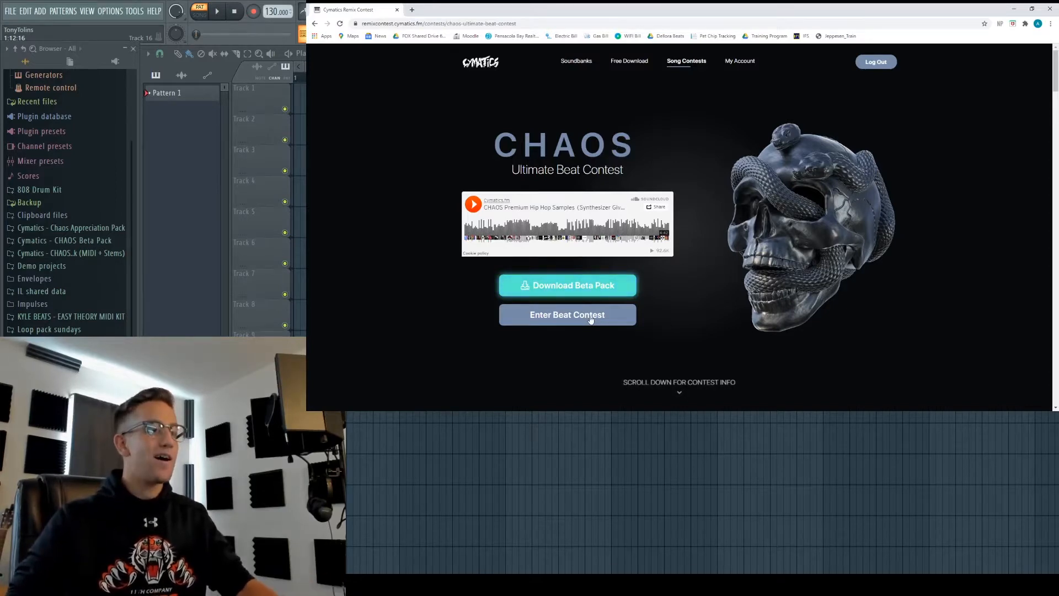
- Scroll the contest page past the MacBook Pro, MPC Live Gold and $1,000 Cash prizes
scroll(591, 320, down, 10)
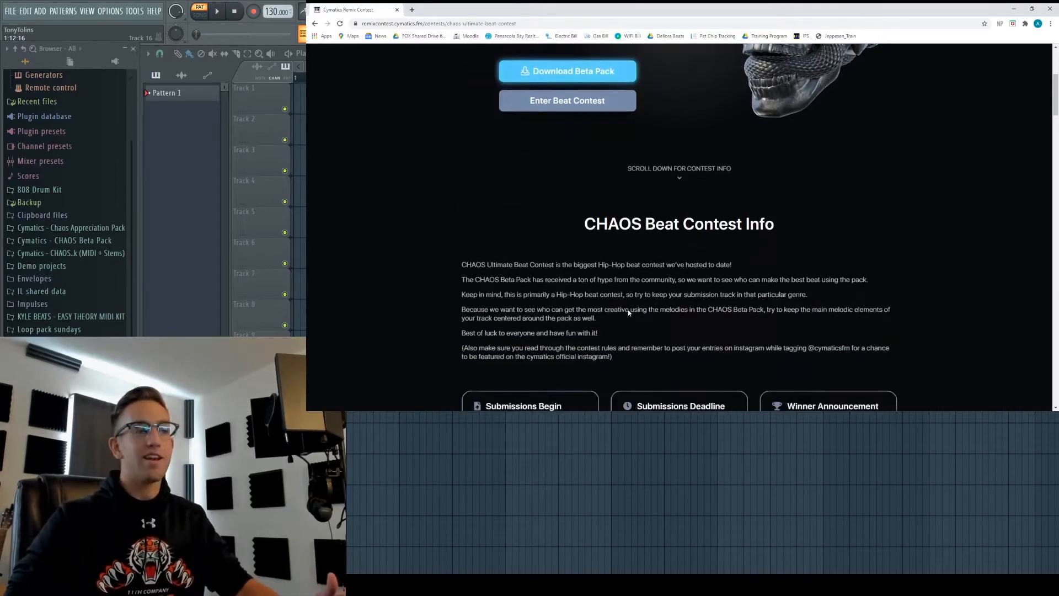
scroll(638, 304, down, 2)
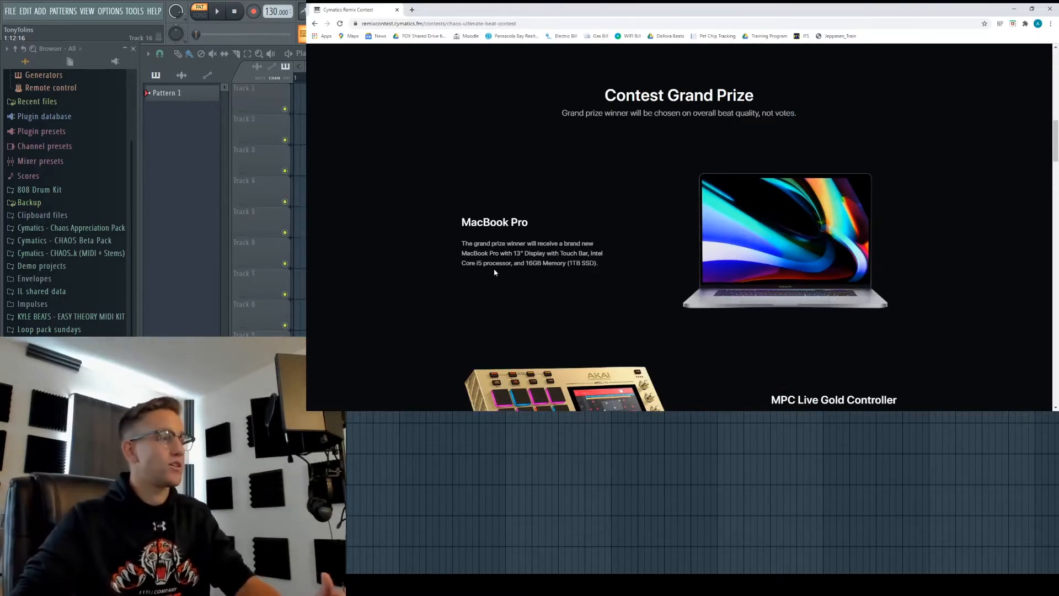
scroll(494, 272, down, 3)
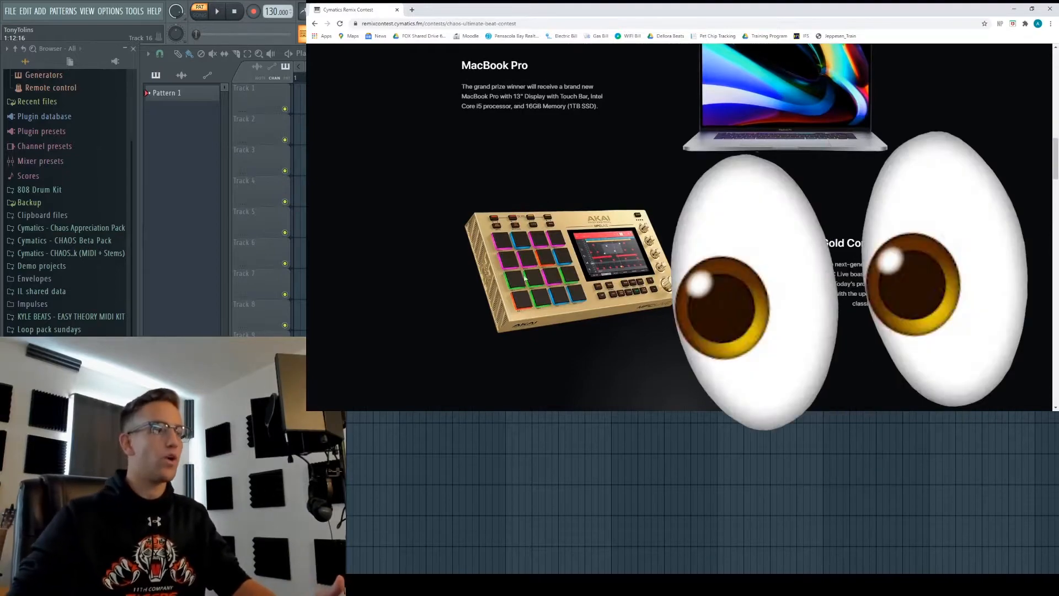
drag(784, 276, 820, 276)
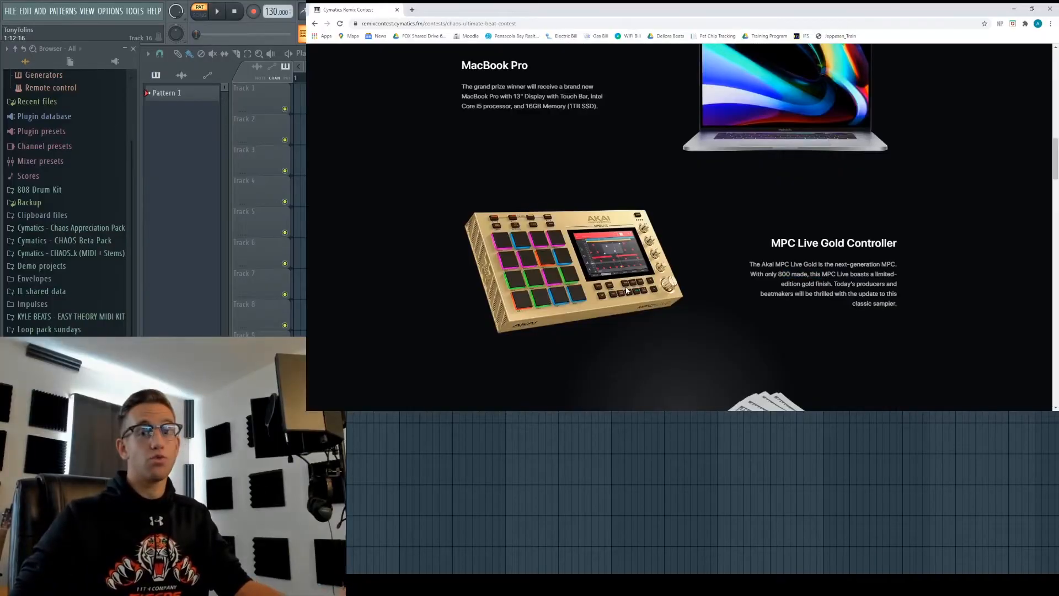
scroll(634, 298, down, 4)
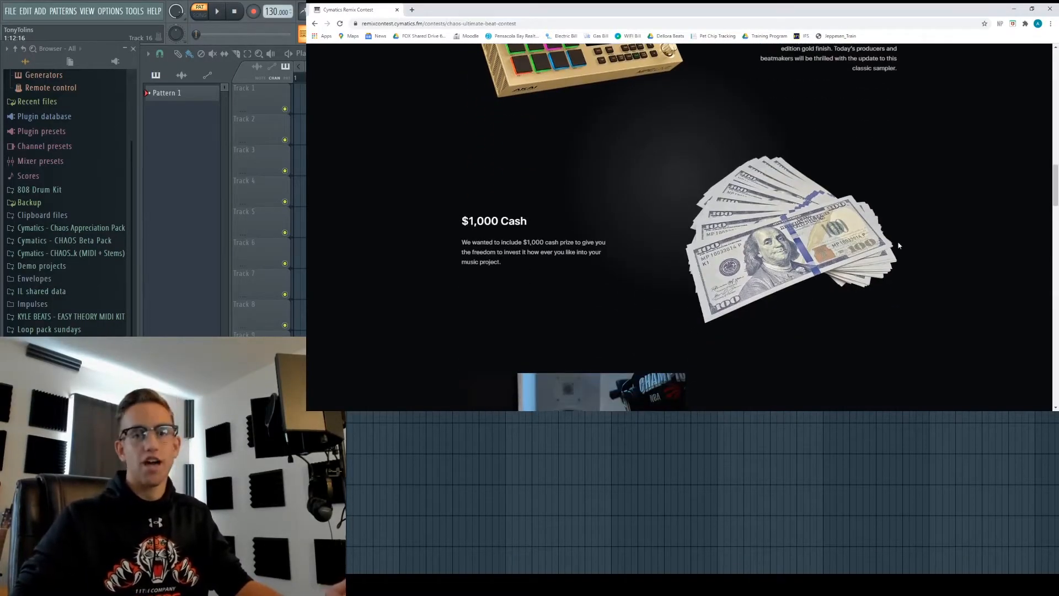
scroll(871, 246, down, 4)
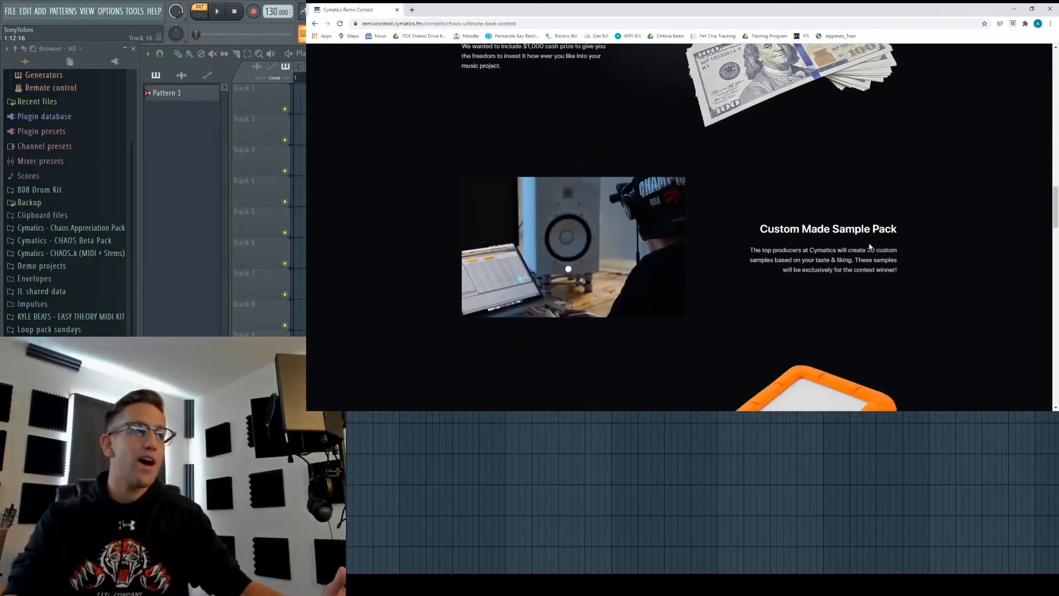
scroll(871, 247, down, 4)
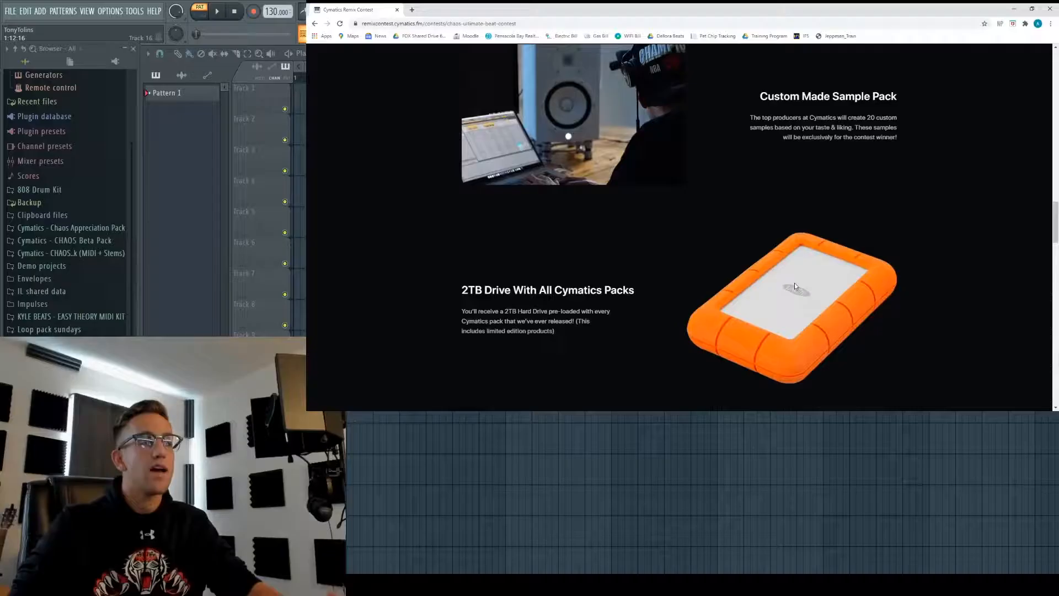
- Scroll the Browser down to the CHAOS Beta Pack's R&B melodies folder
scroll(794, 283, down, 2)
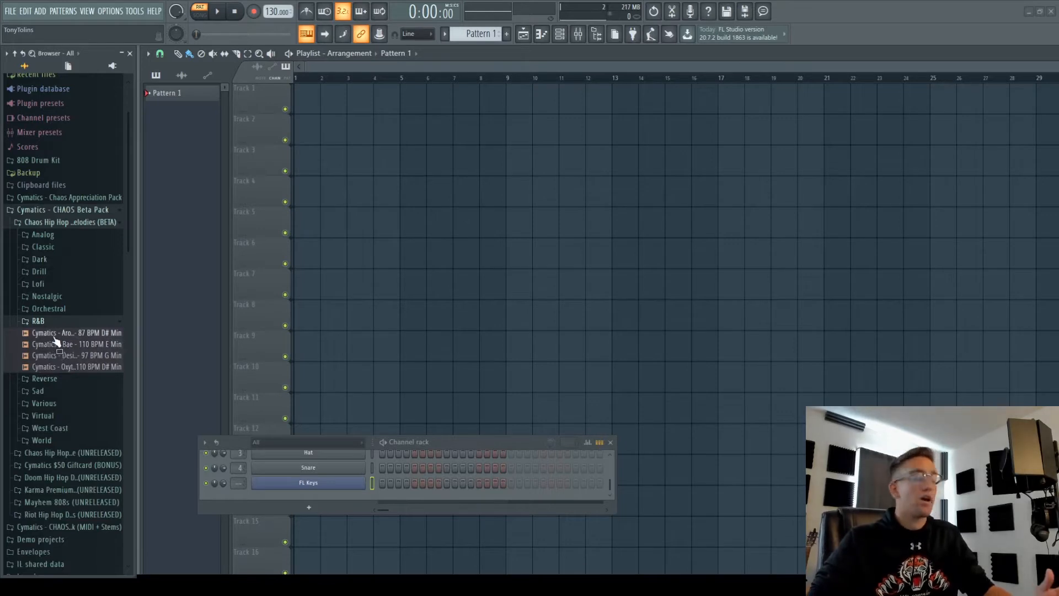
- Put Around The World 87 BPM D# Min on Track 1 and audition it, including from bar 13
drag(54, 334, 304, 98)
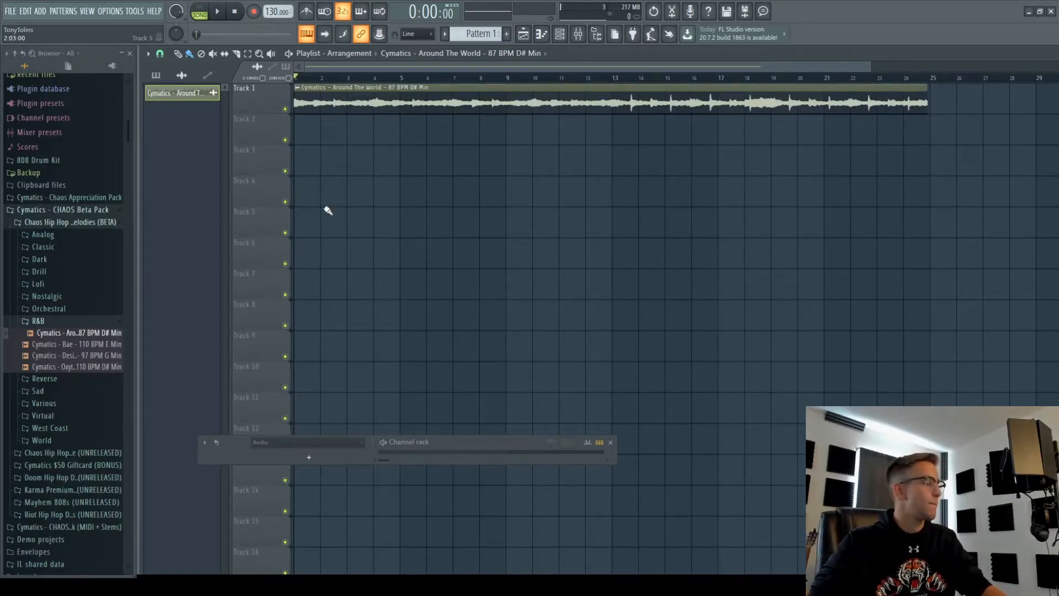
key(space)
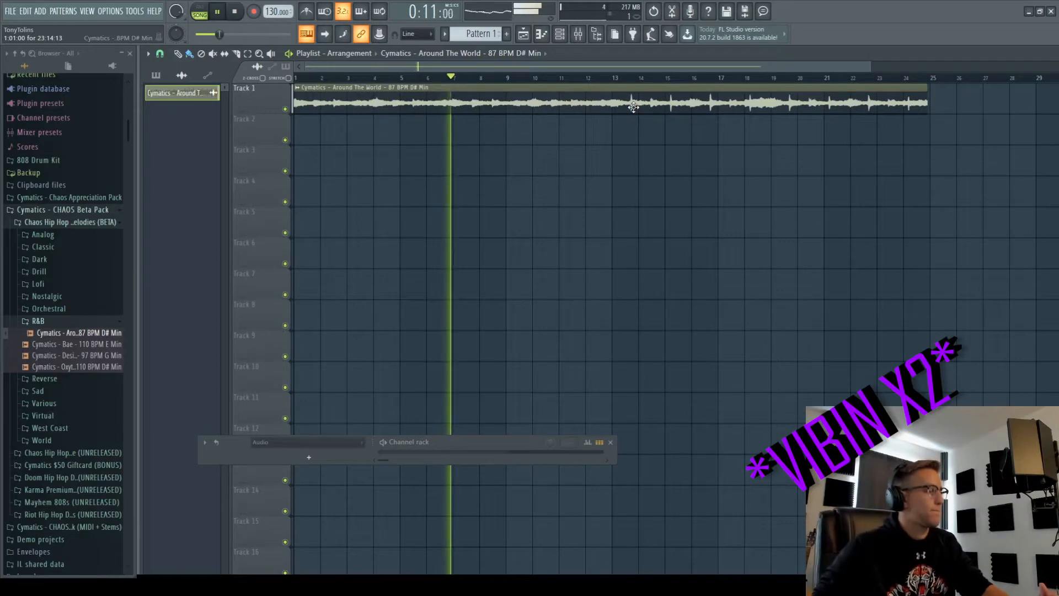
click(613, 77)
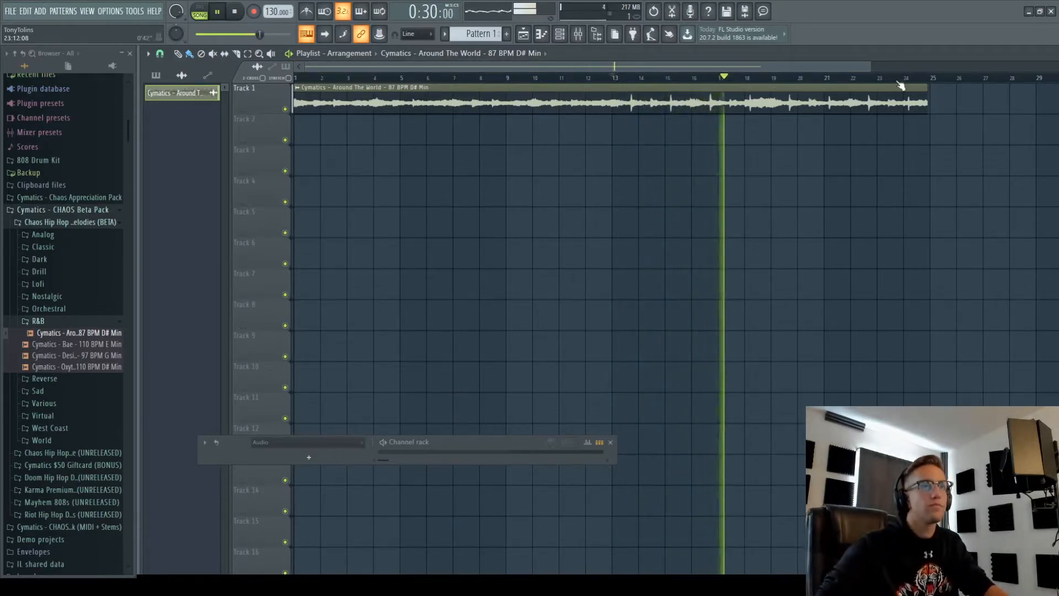
key(space)
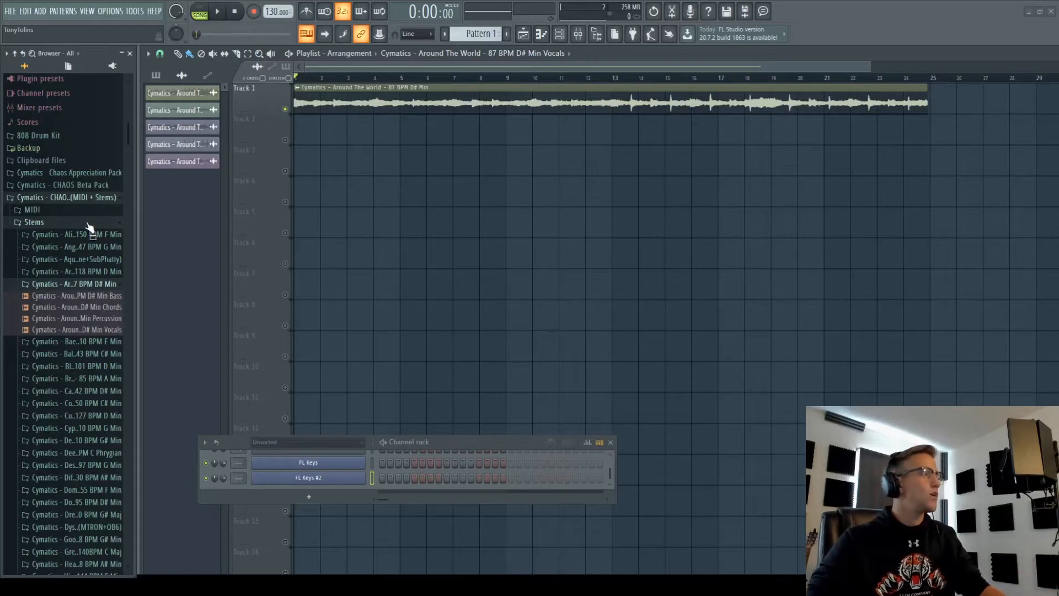
- Add the Around The World bass, chords, percussion and vocals stems to tracks 3–6
click(67, 197)
click(67, 222)
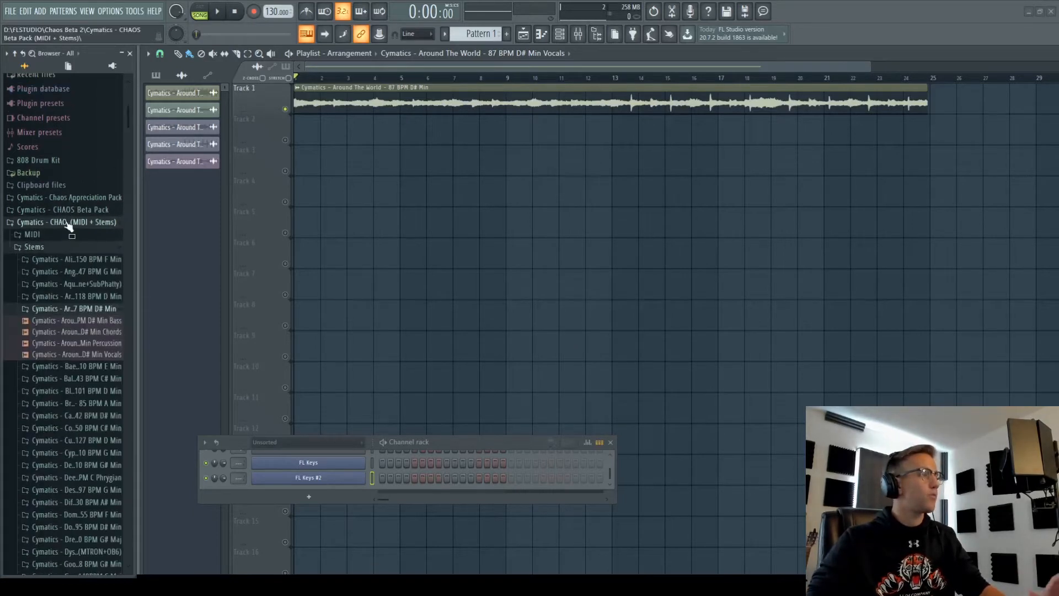
click(81, 321)
drag(81, 321, 304, 167)
click(105, 332)
drag(105, 332, 297, 205)
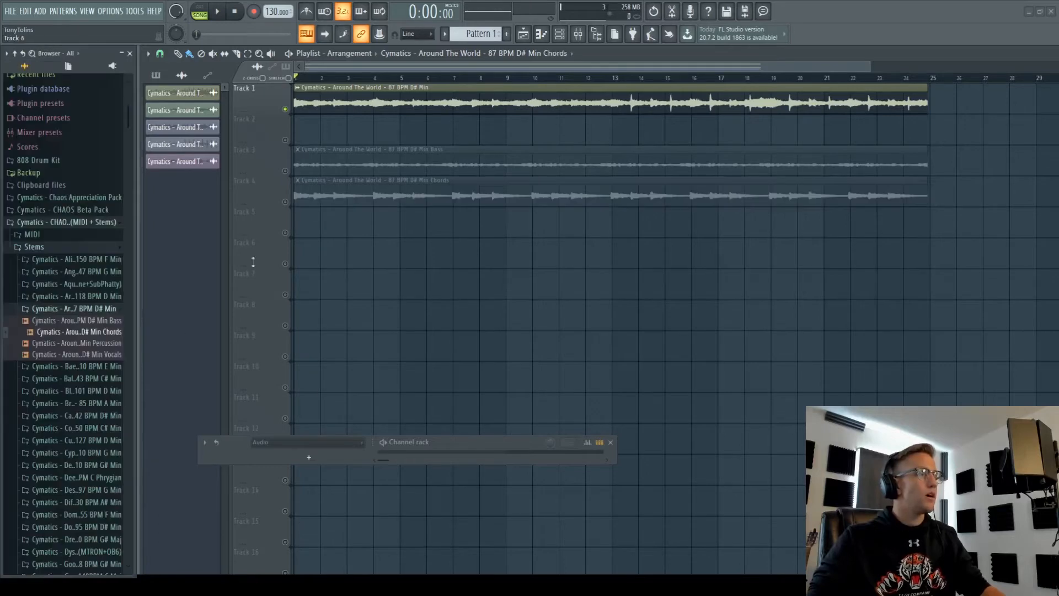
drag(118, 347, 307, 224)
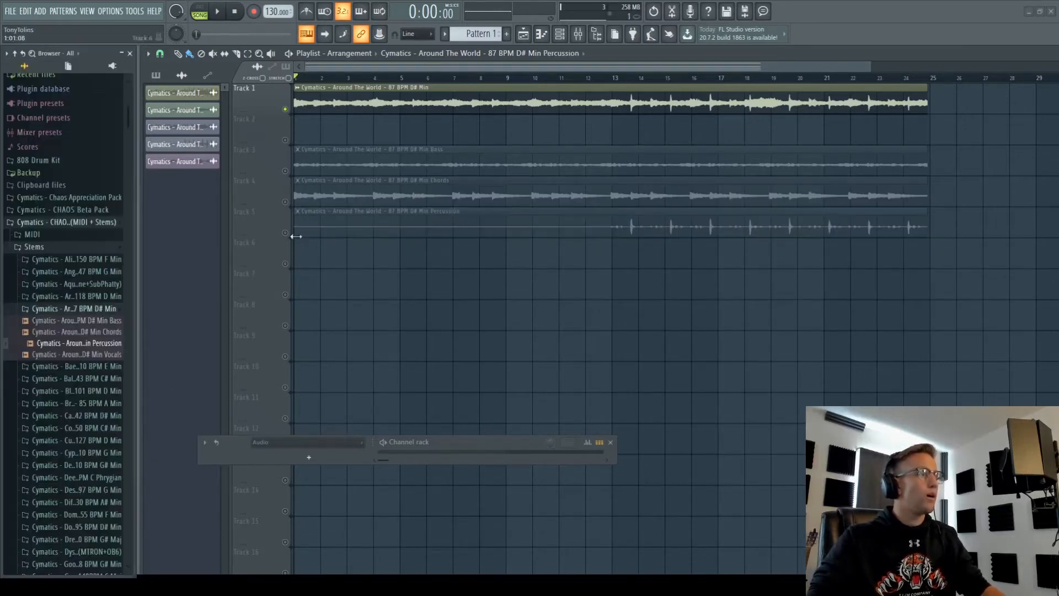
drag(99, 351, 303, 250)
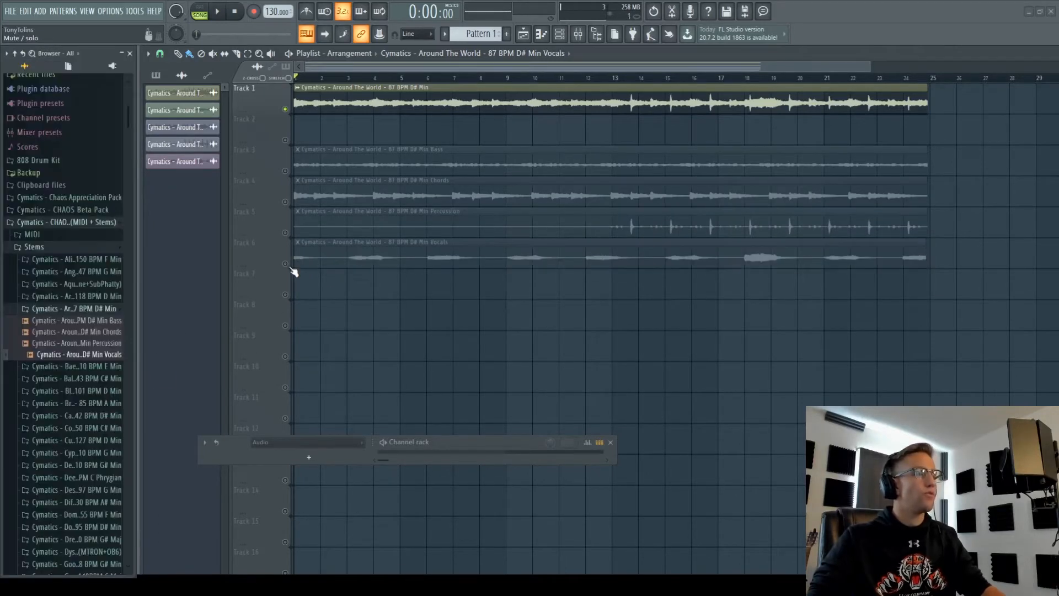
- Play the stems, soloing percussion, chords and bass in turn, leaving chords soloed
click(352, 79)
key(space)
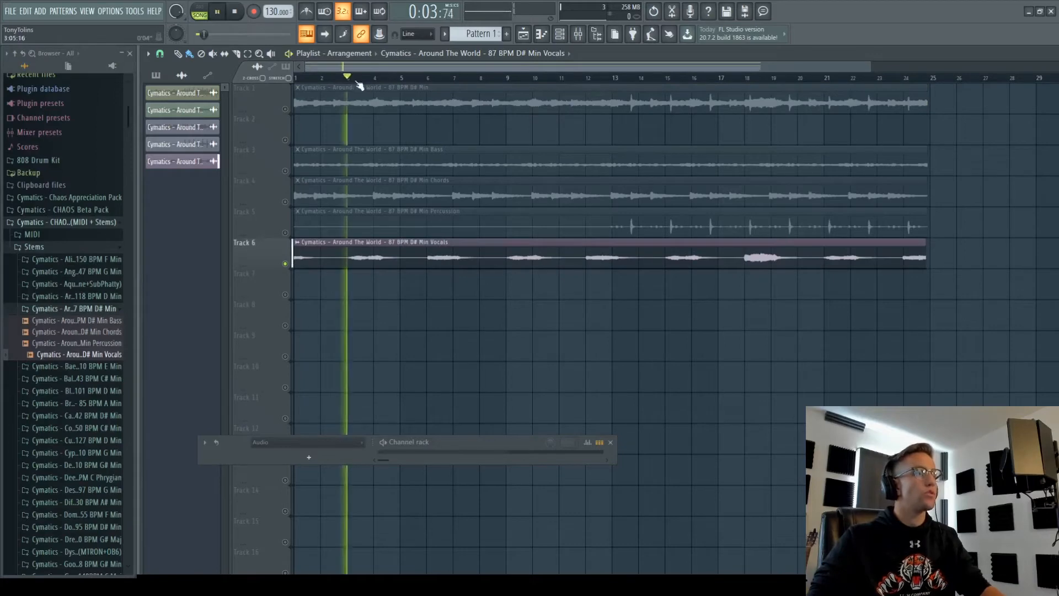
right_click(286, 232)
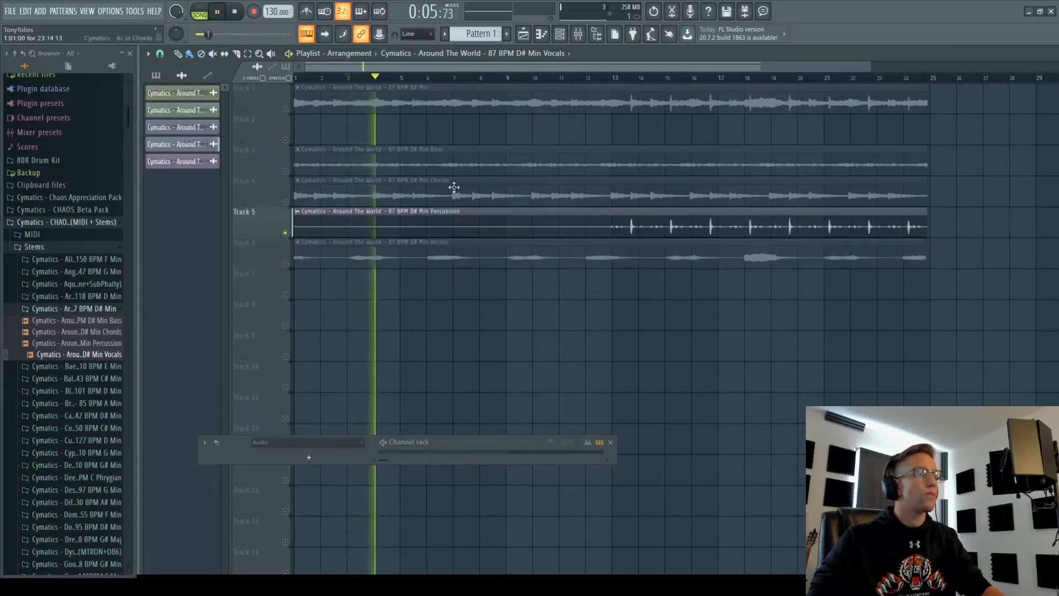
click(638, 79)
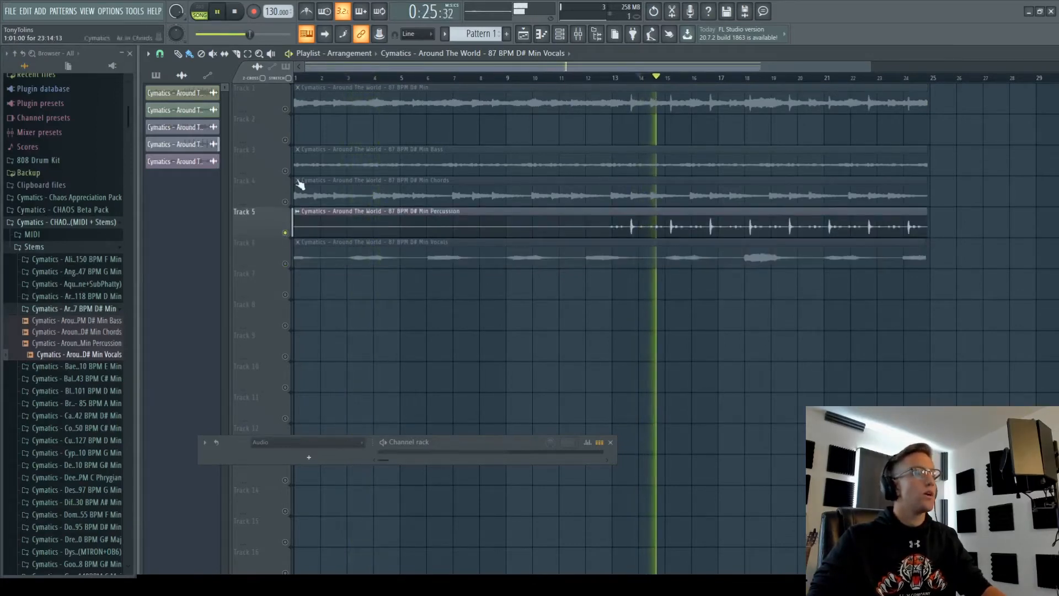
right_click(285, 201)
click(610, 79)
right_click(285, 171)
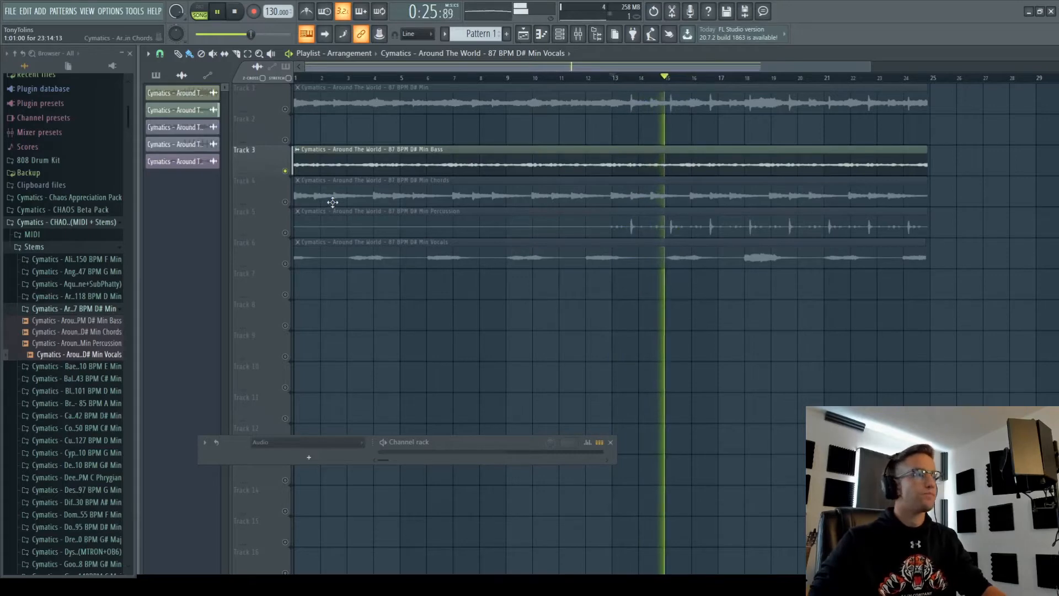
right_click(286, 201)
key(space)
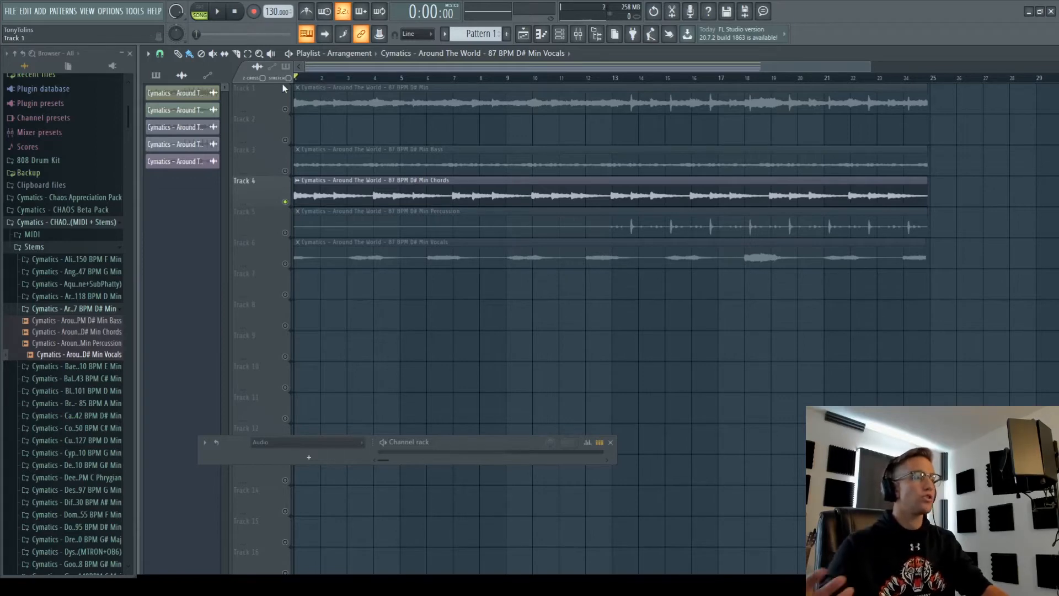
key(space)
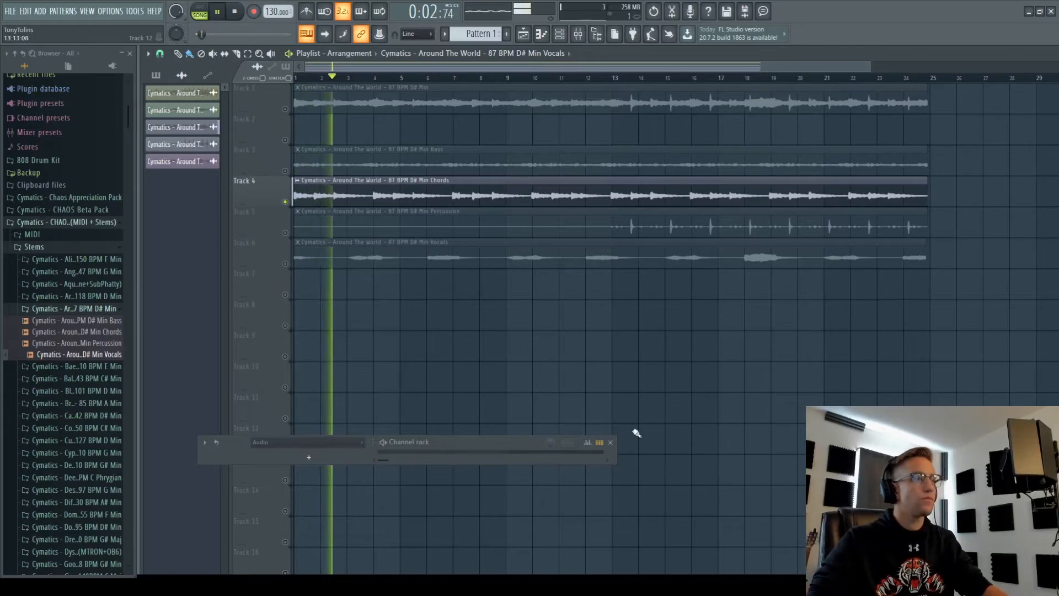
key(space)
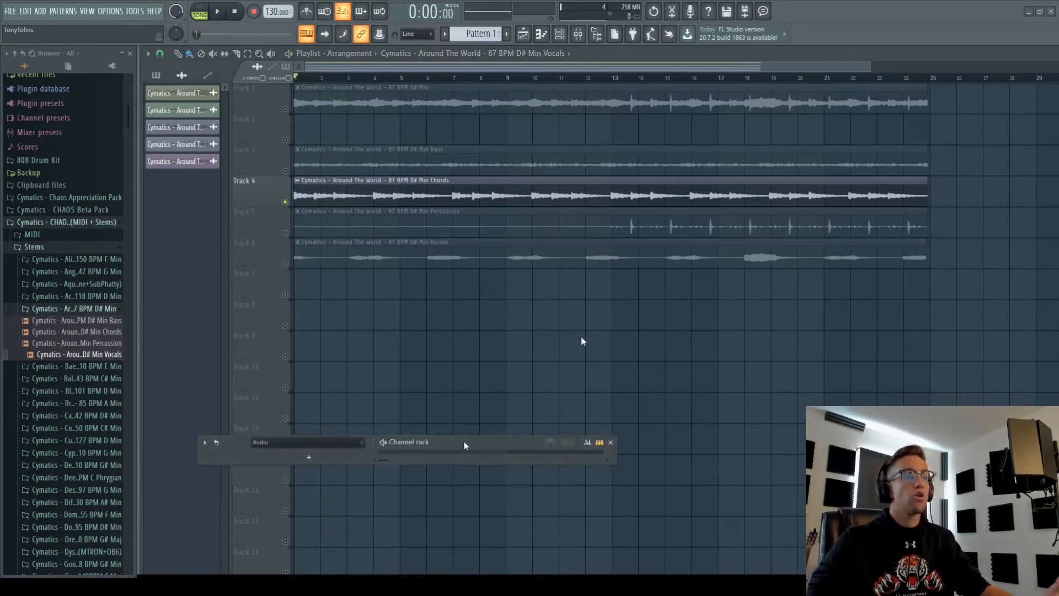
- Expand the Channel rack and paint an empty Keys pattern at the start of Track 7
drag(614, 462, 777, 558)
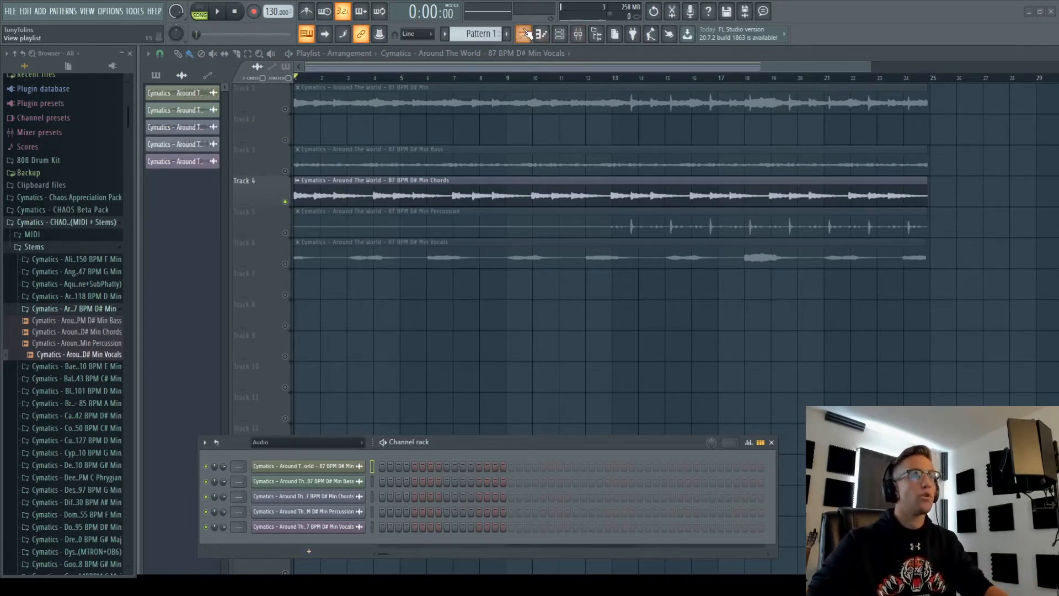
click(506, 34)
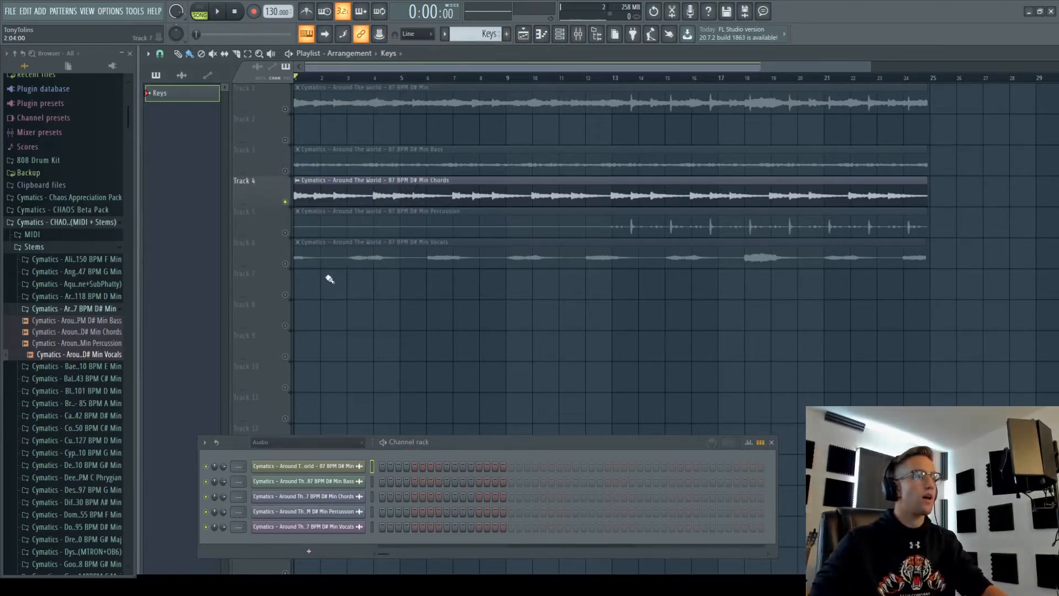
click(316, 279)
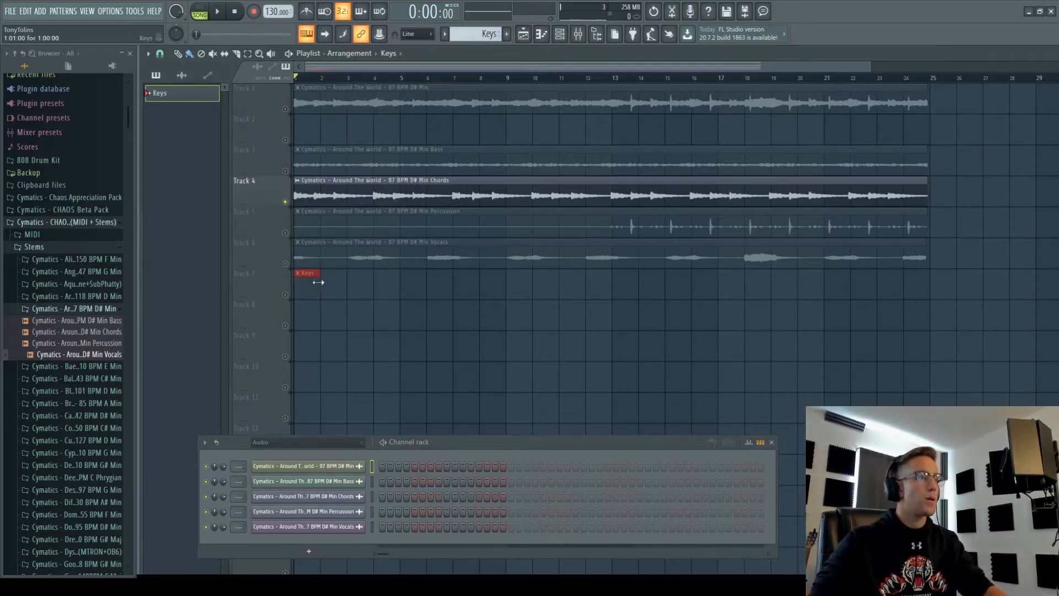
click(285, 295)
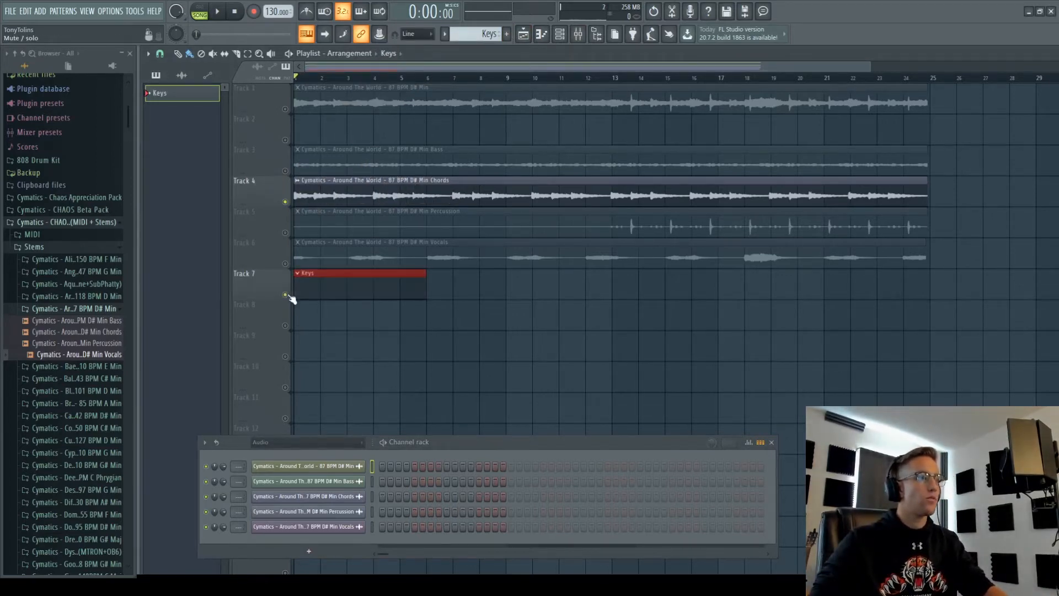
- Mute the Chords stem on Track 4 and add an FL Keys Grand Piano channel
click(286, 202)
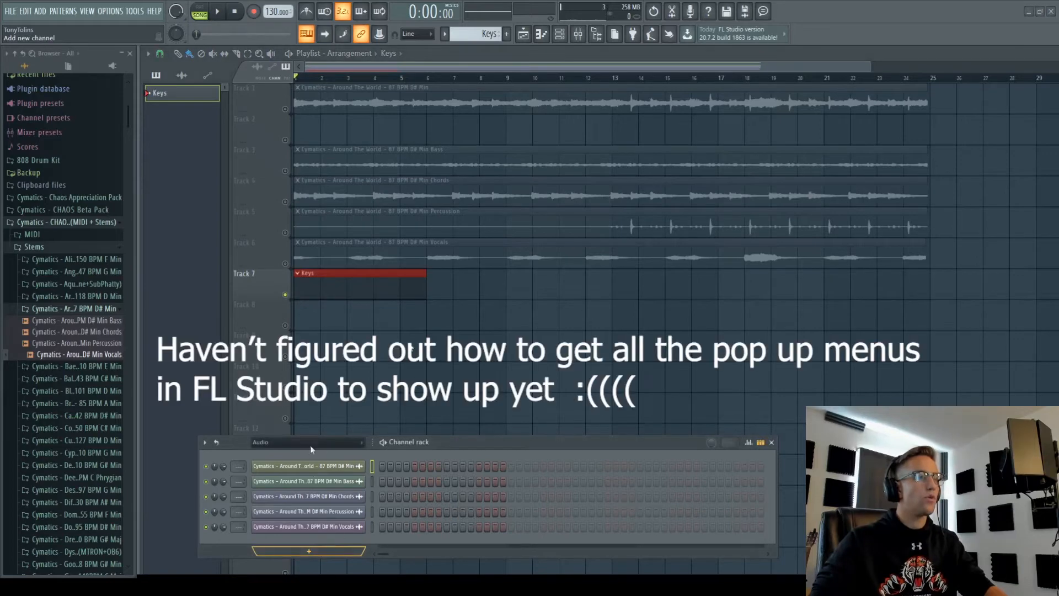
click(374, 252)
drag(240, 177, 908, 138)
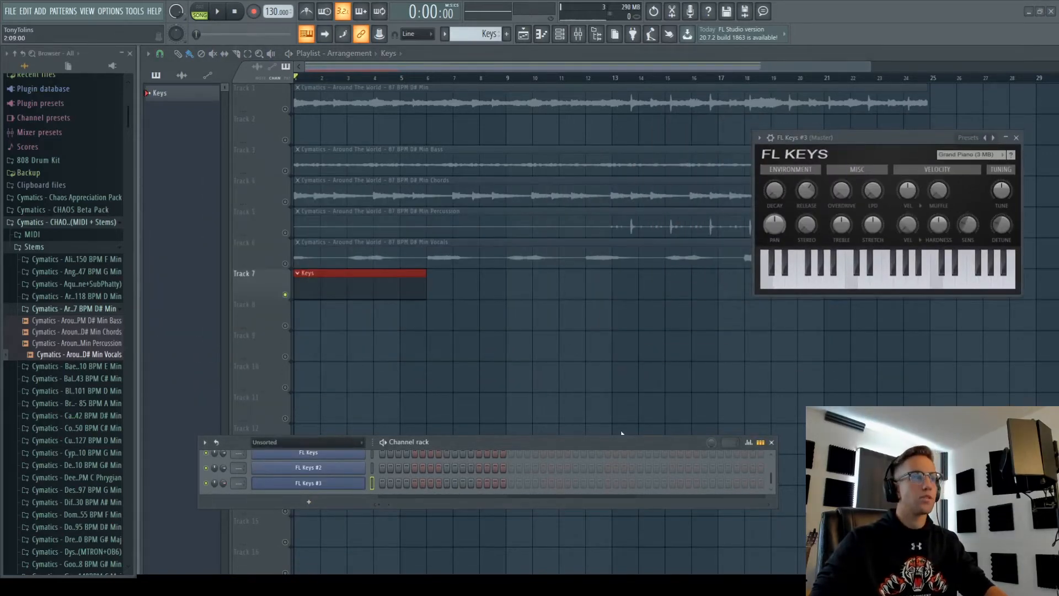
- Load the Around The World 87 BPM D# Min MIDI into the FL Keys #3 piano roll
key(F7)
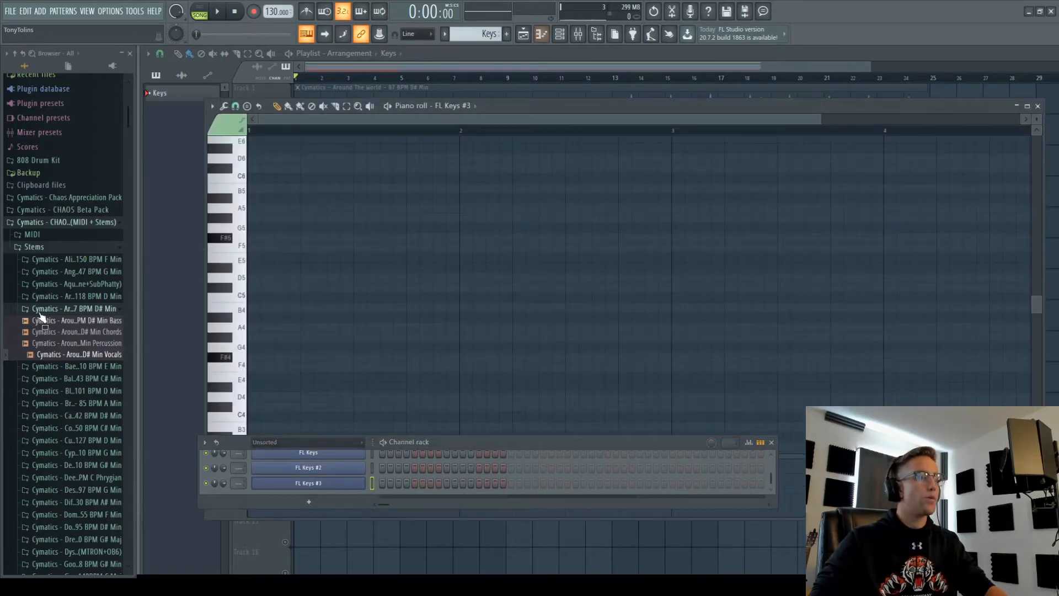
click(31, 237)
drag(54, 266, 369, 270)
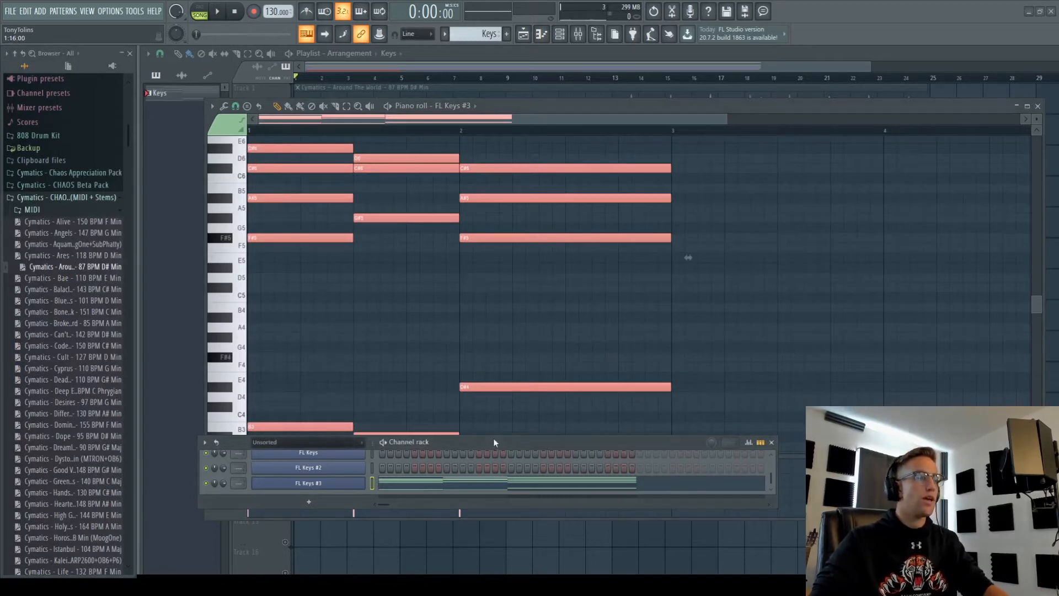
- Play back the loaded chords a couple of times
key(space)
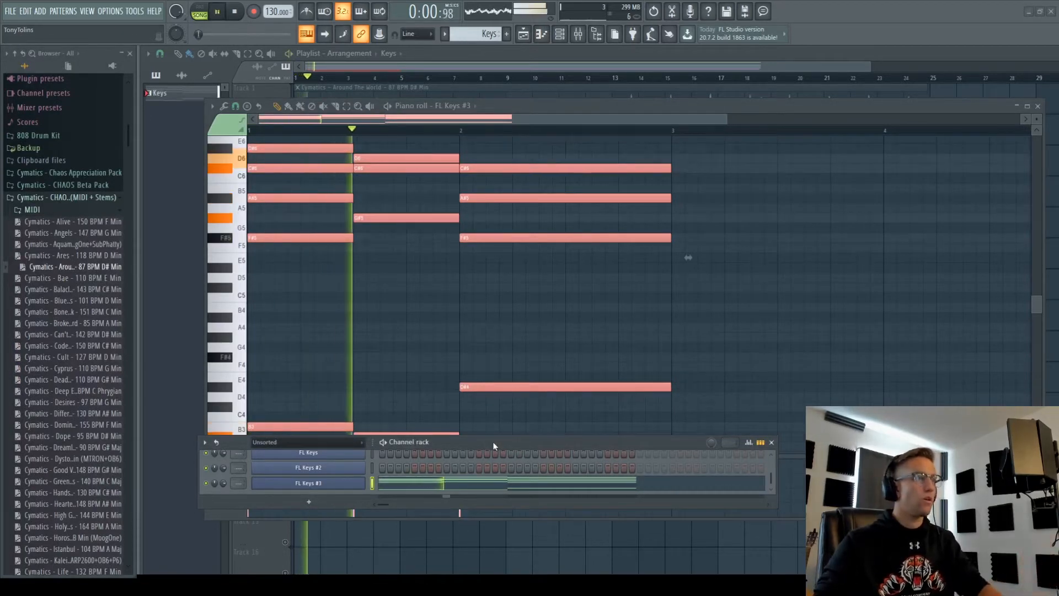
key(space)
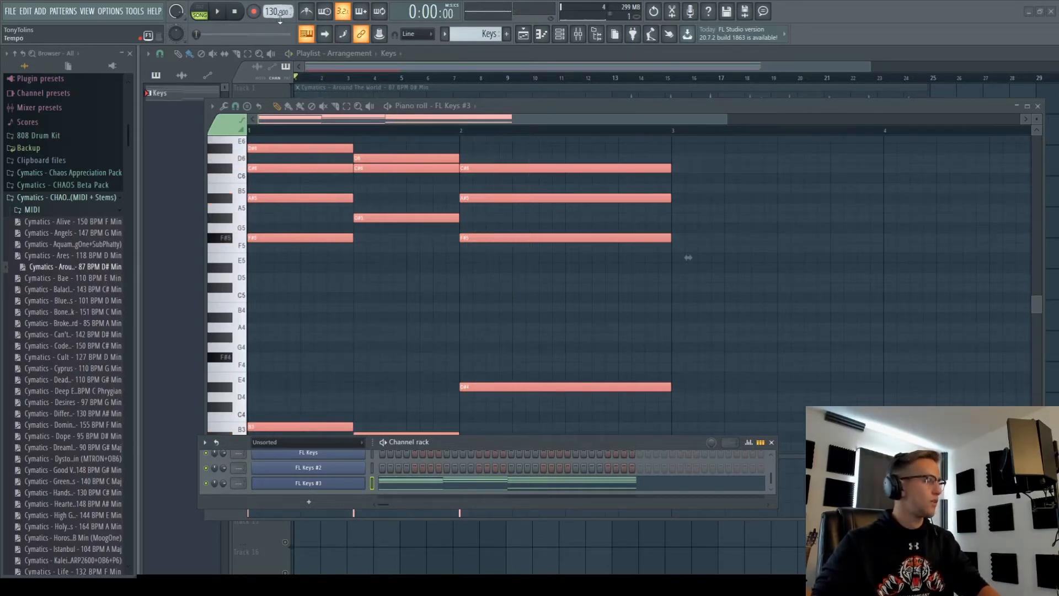
key(space)
scroll(359, 345, up, 5)
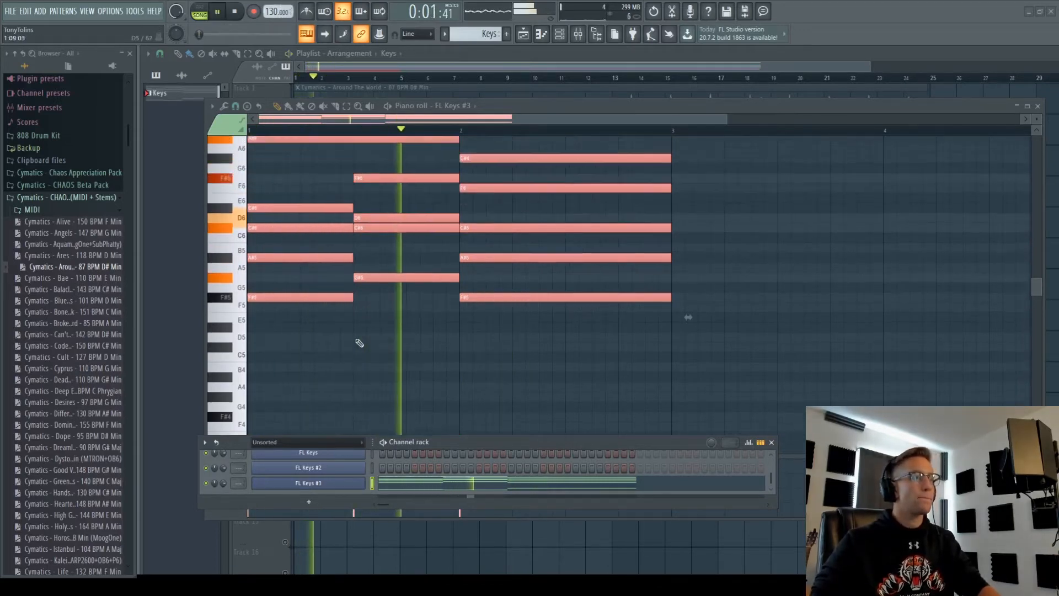
scroll(362, 346, down, 4)
key(space)
scroll(361, 345, up, 4)
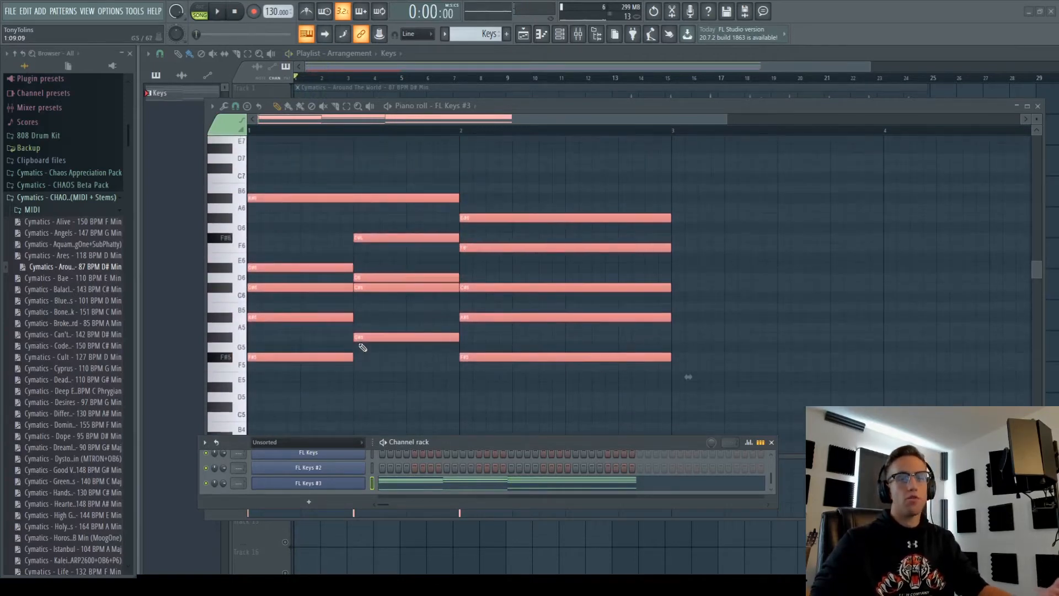
scroll(359, 347, down, 8)
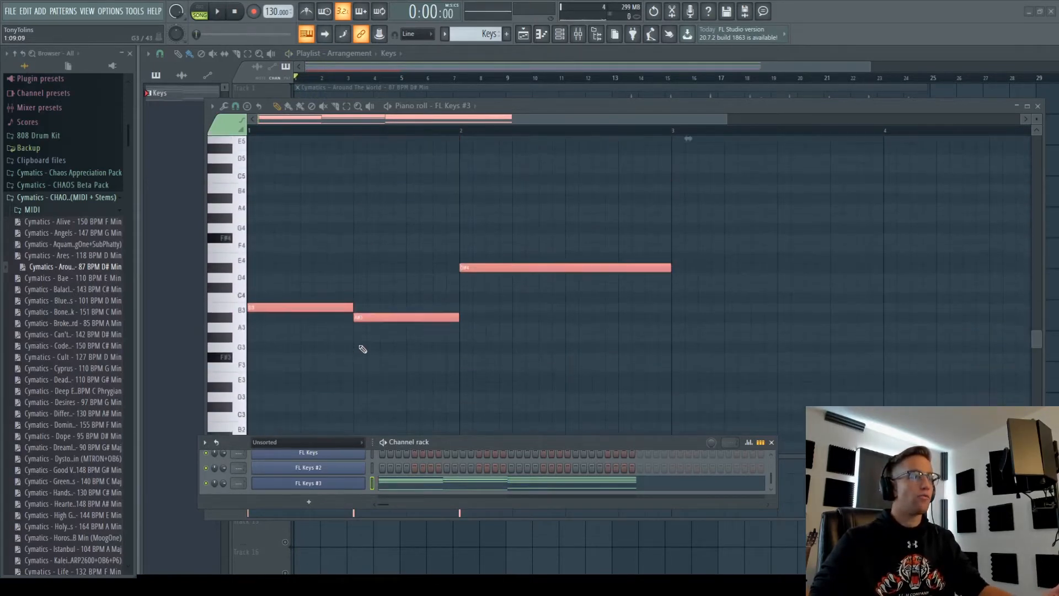
scroll(362, 348, up, 4)
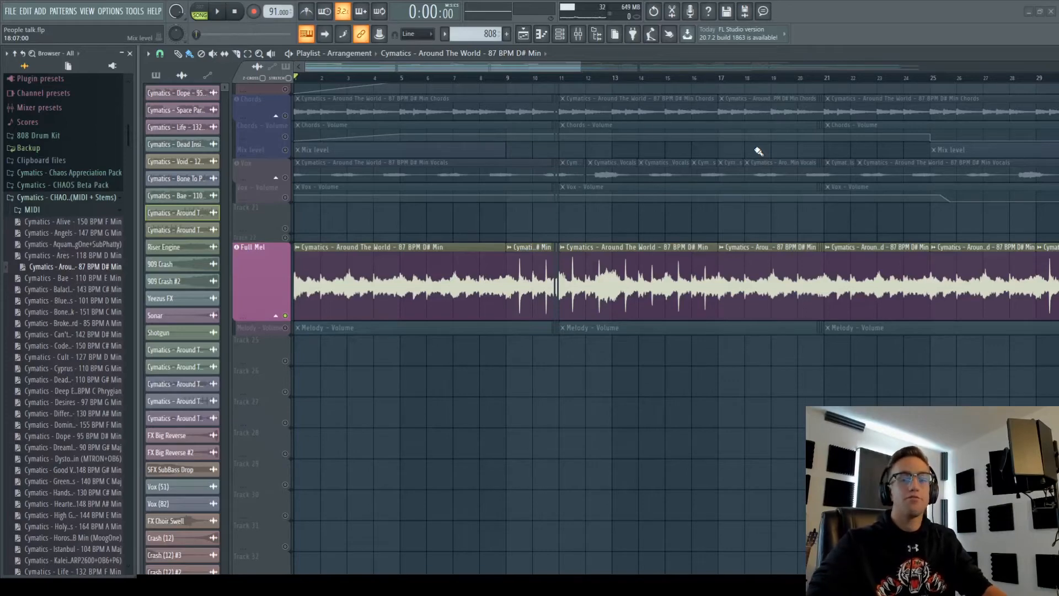
- Open the Full Mel Around The World clip's channel settings, then play the song briefly
double_click(414, 274)
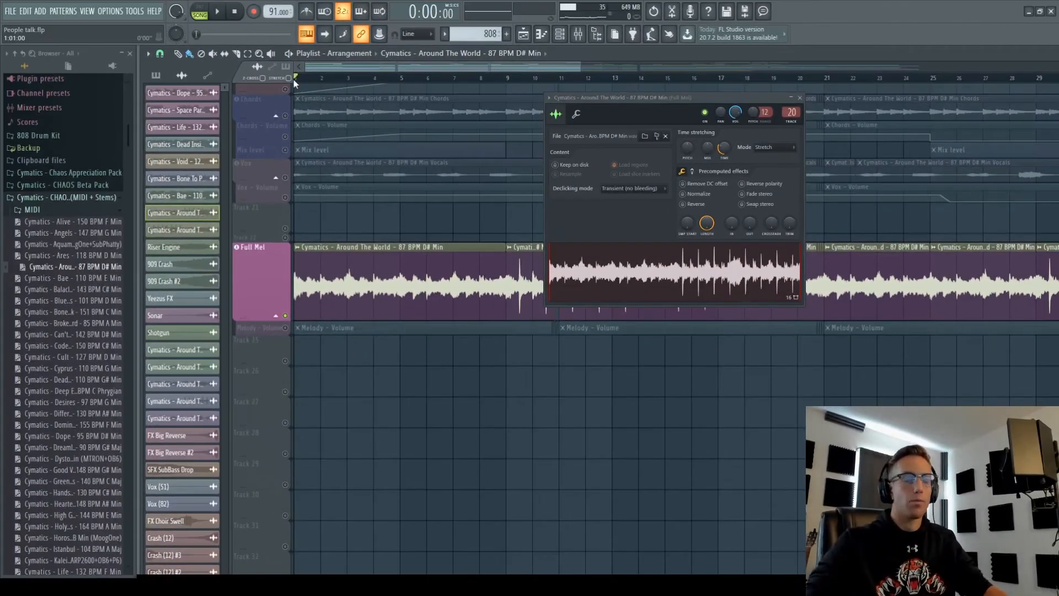
key(space)
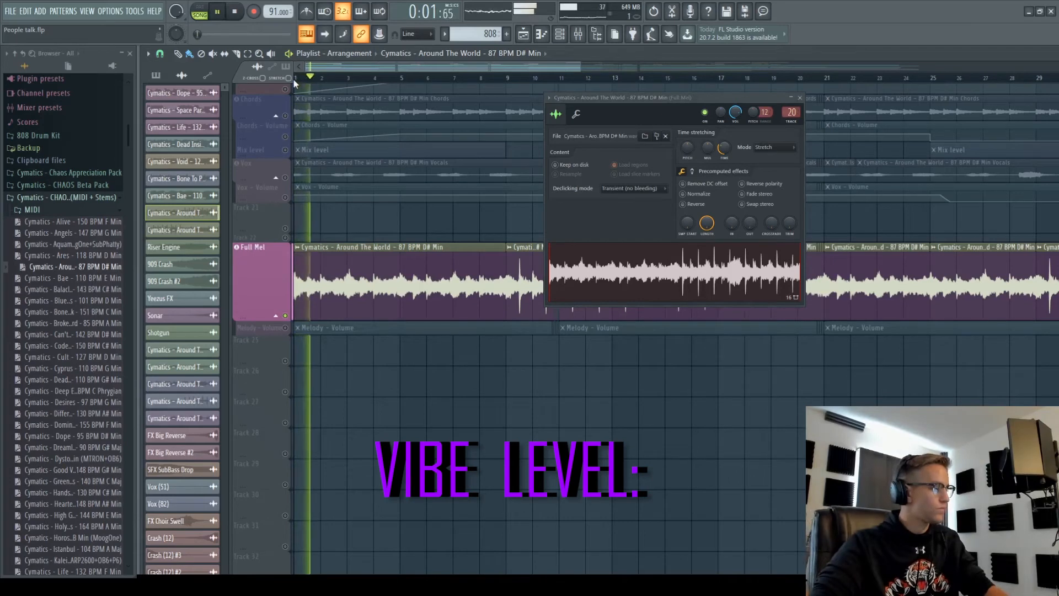
key(space)
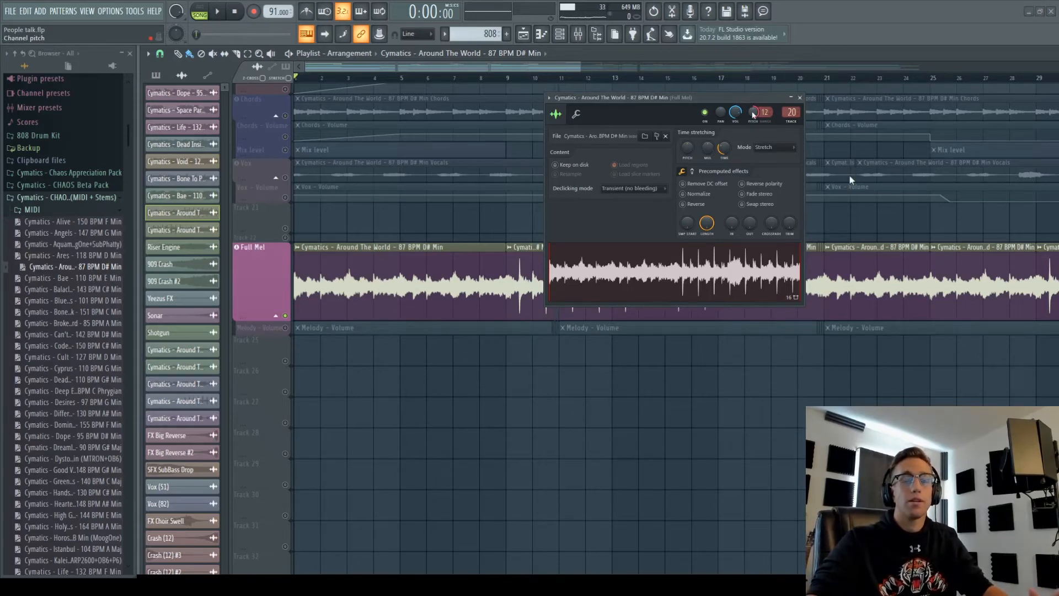
- Play the arrangement from around bar 9 twice, then stop
key(space)
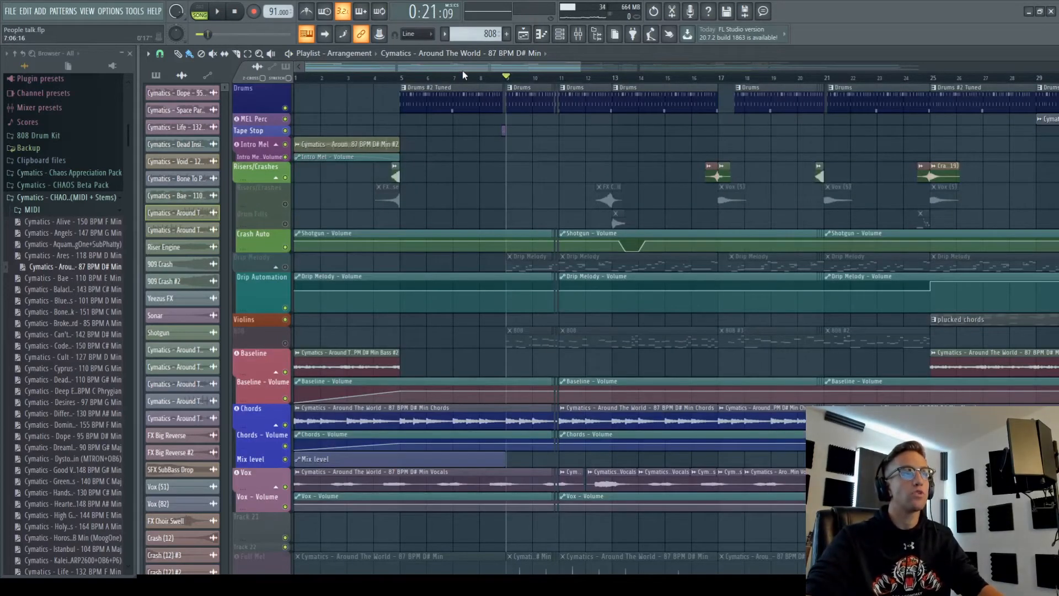
key(space)
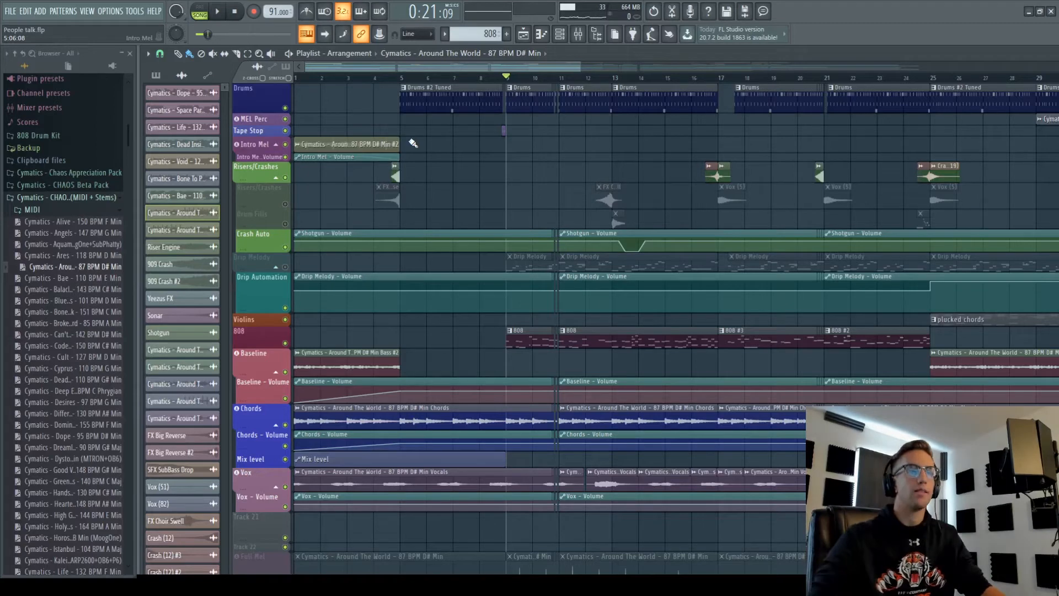
key(space)
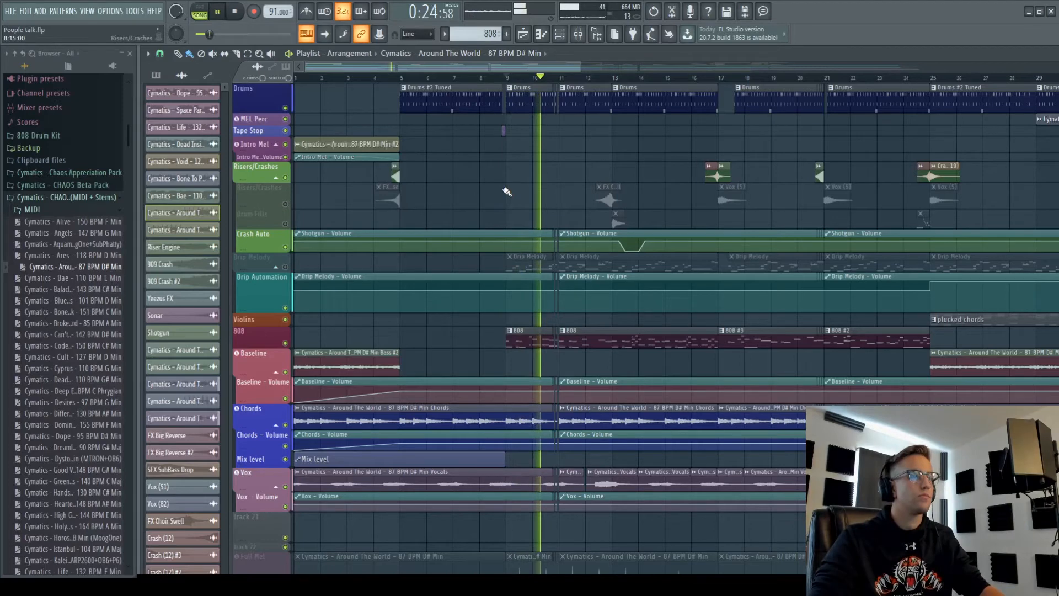
key(space)
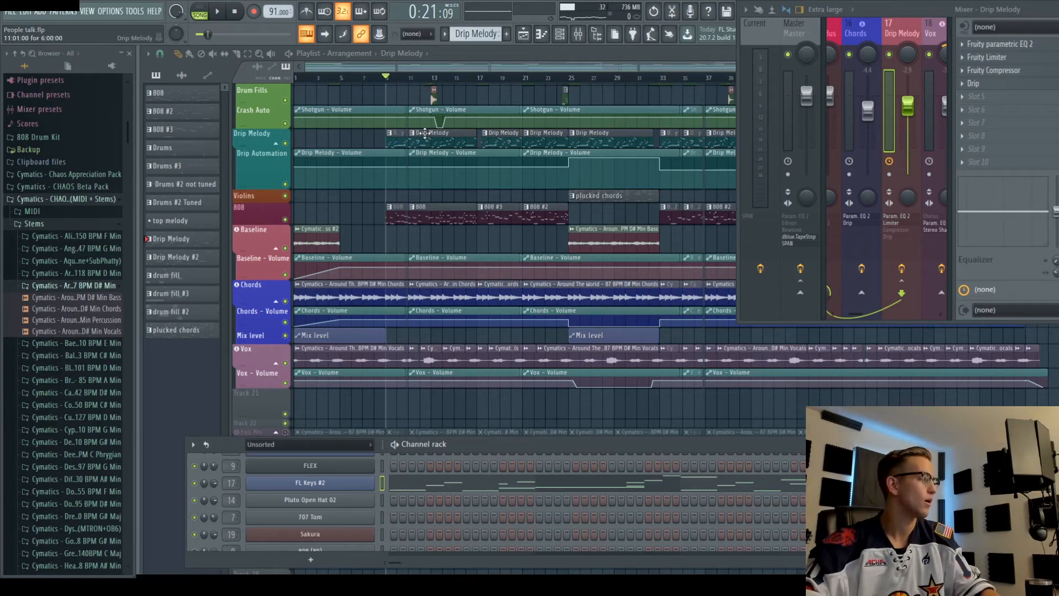
- Open the Drip Melody notes, clear the time selection, and solo its mixer track
click(451, 138)
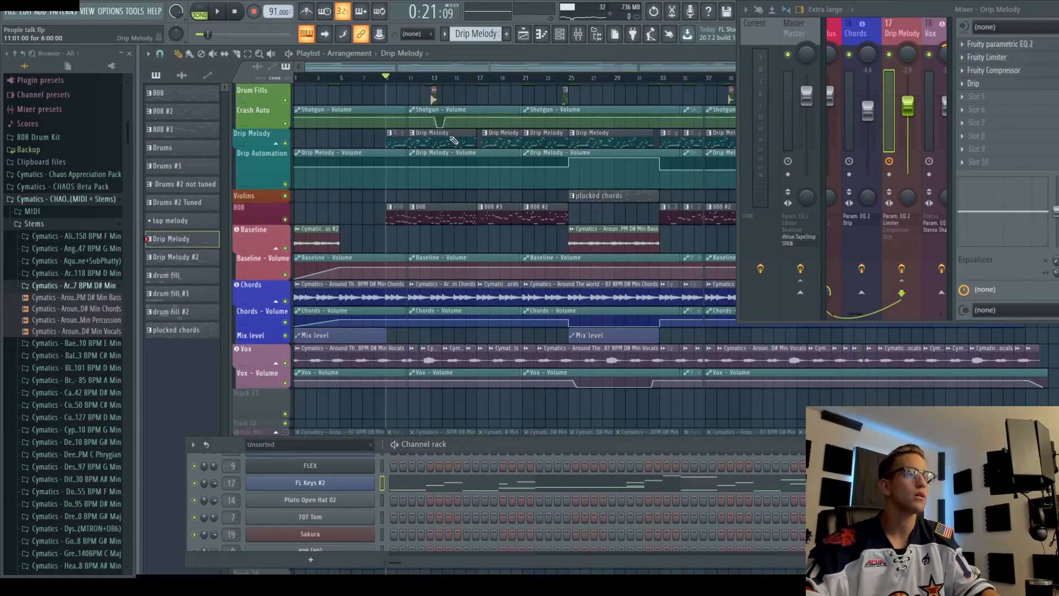
double_click(453, 140)
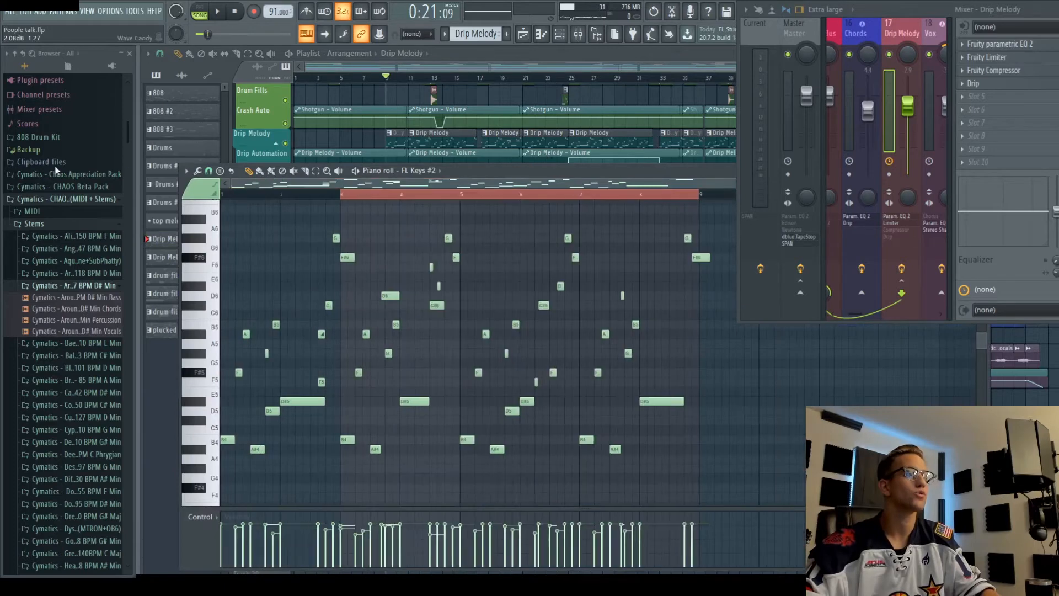
drag(696, 198, 342, 202)
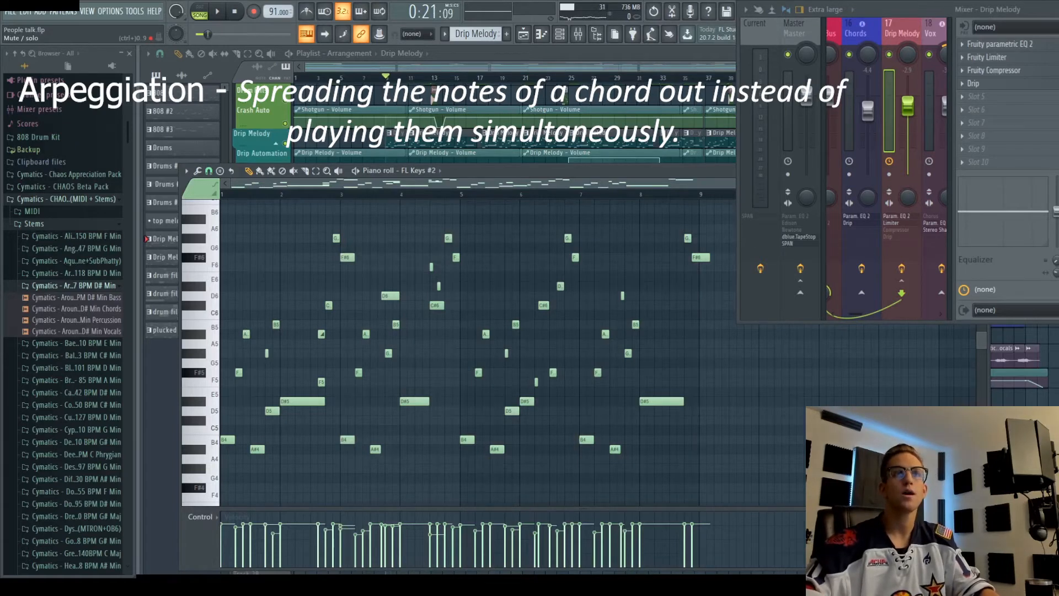
right_click(889, 54)
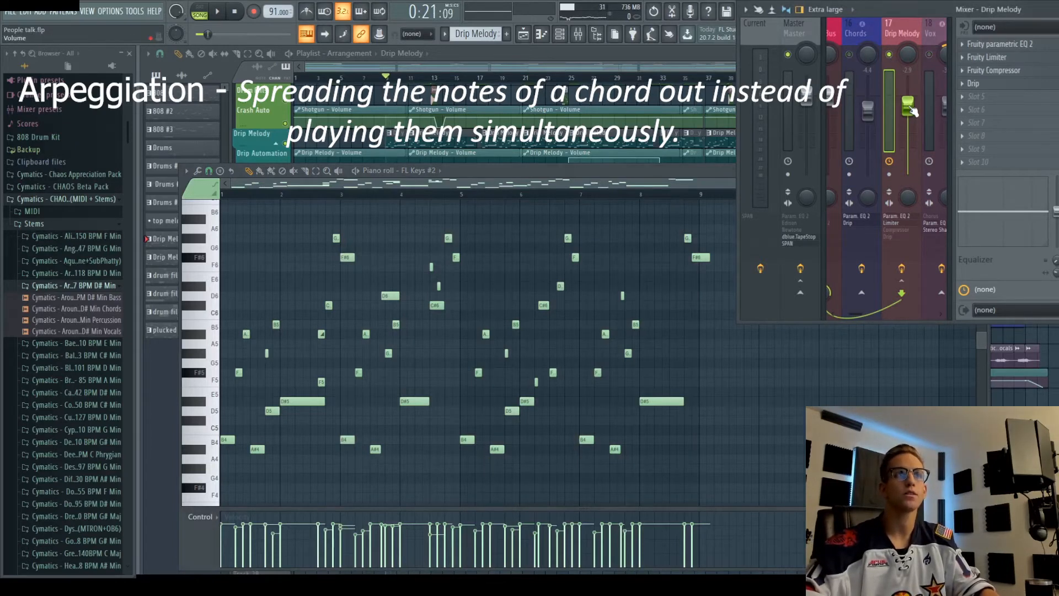
key(space)
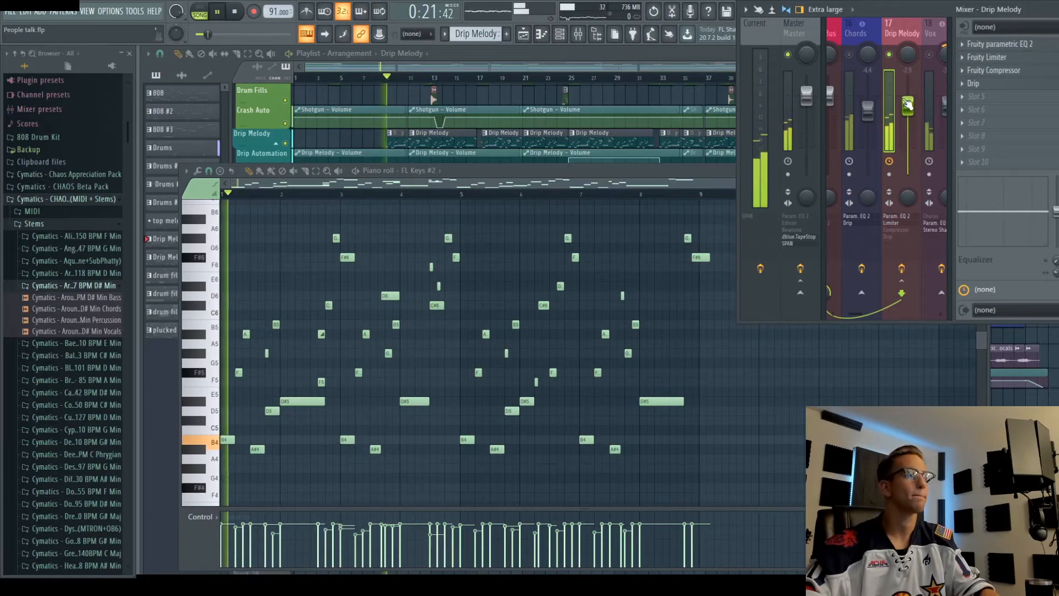
- Set the Drip Melody fader to about -2.9 dB and open its Drip effect
drag(910, 106, 911, 101)
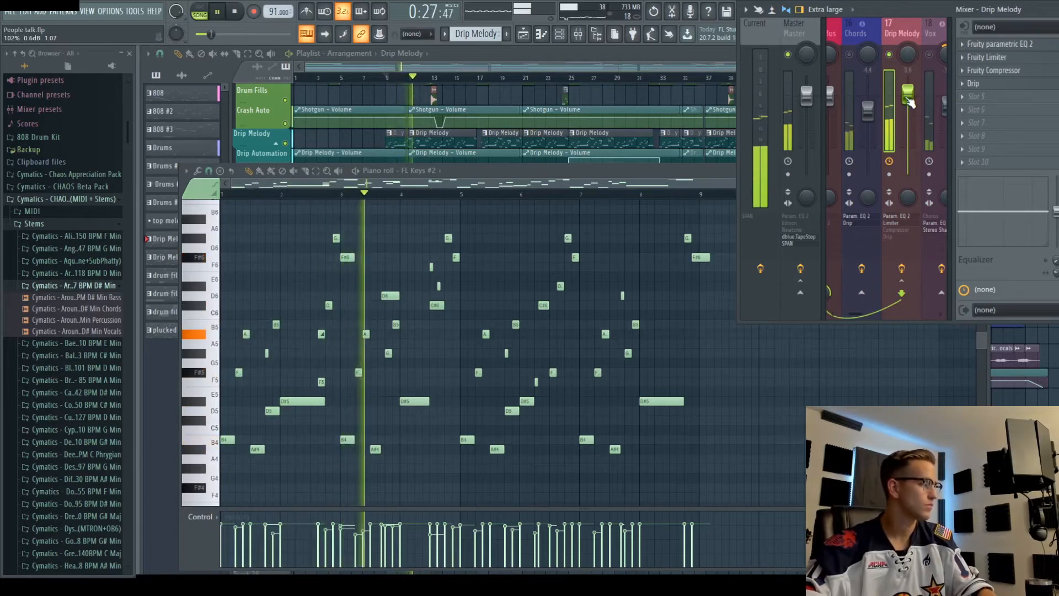
drag(911, 101, 911, 105)
key(space)
drag(914, 102, 915, 109)
key(space)
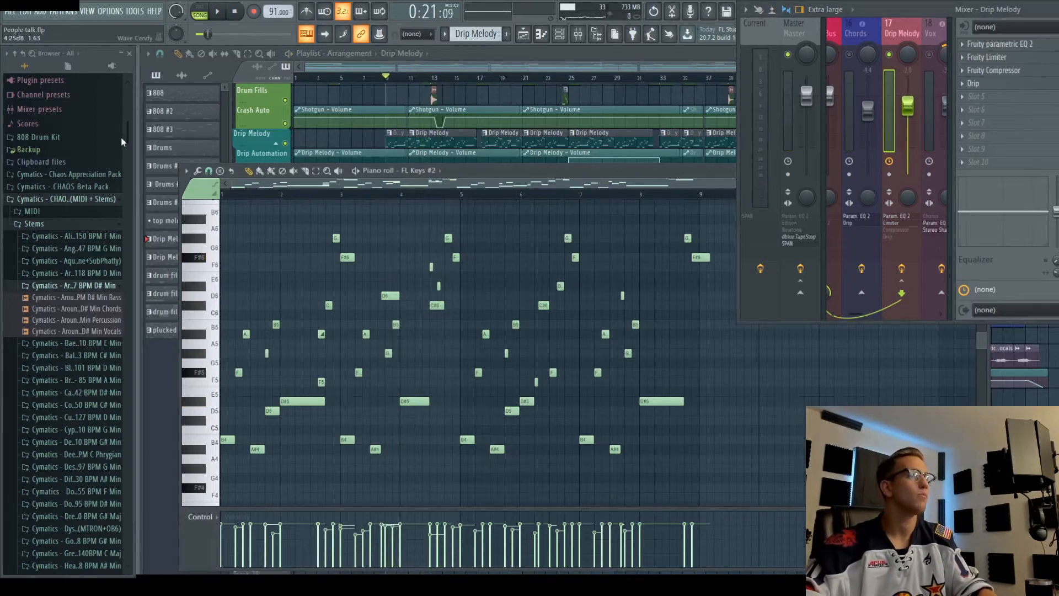
key(space)
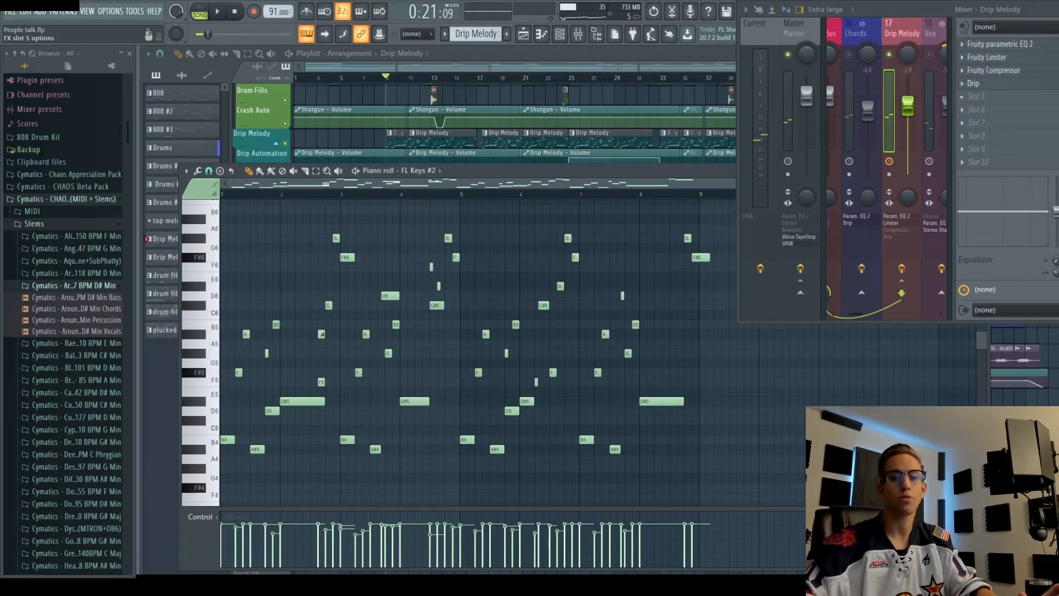
click(1043, 87)
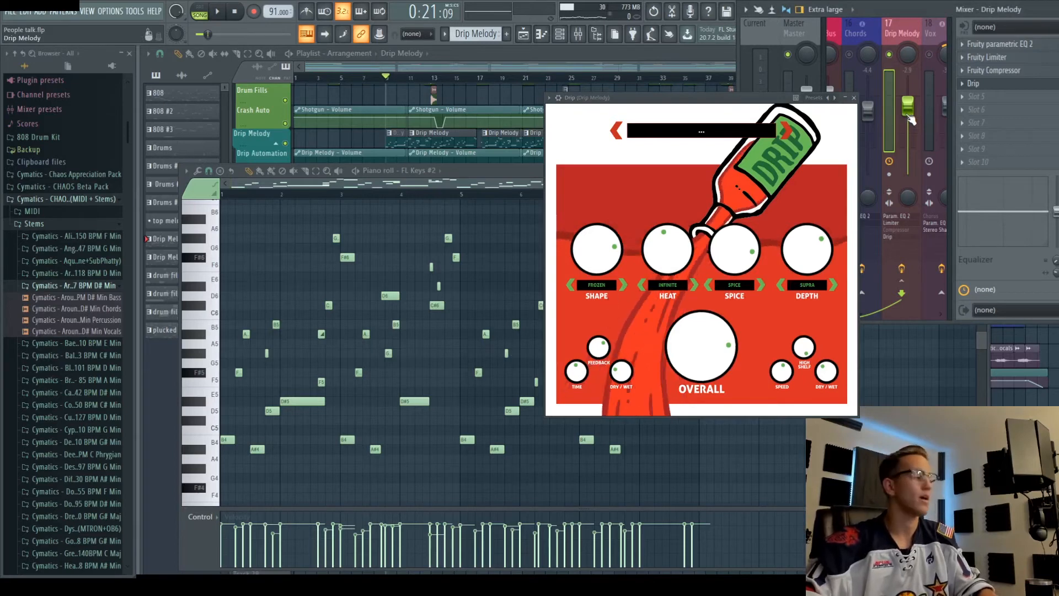
- Raise the Drip Melody fader while listening, then close the Drip window
key(space)
drag(912, 120, 912, 82)
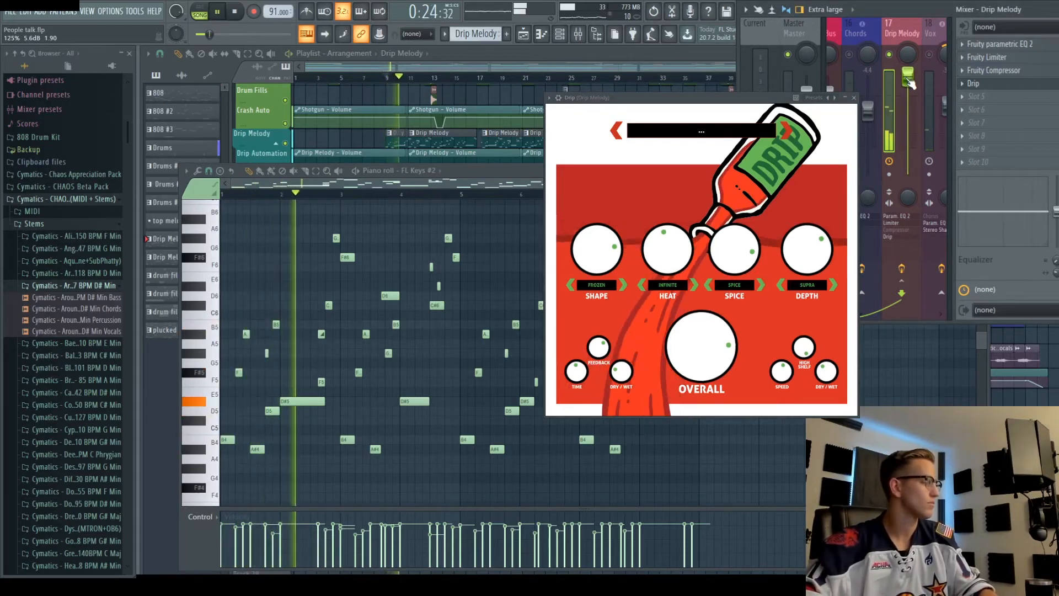
click(855, 98)
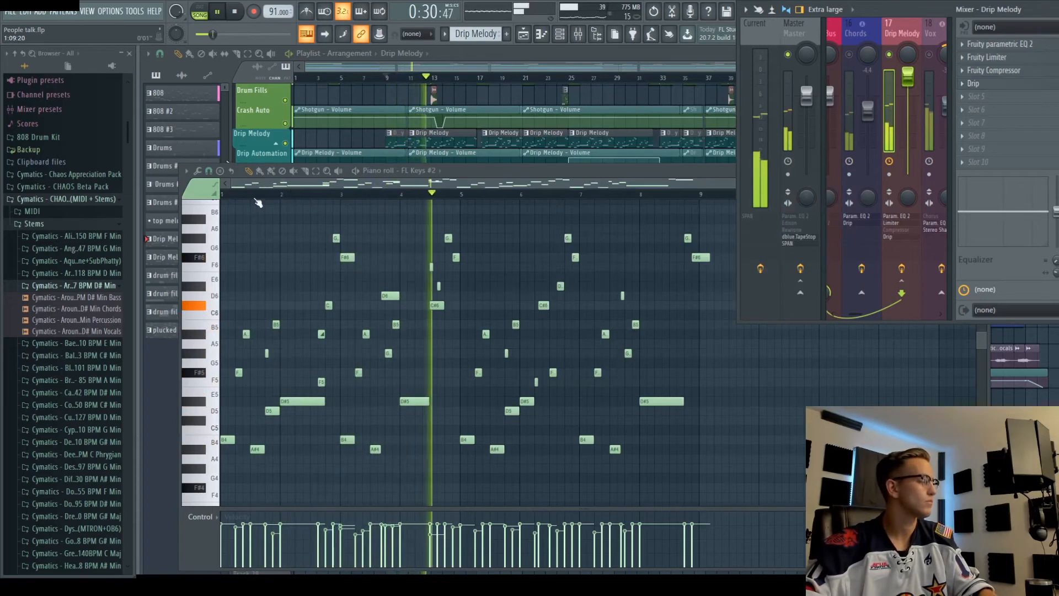
key(space)
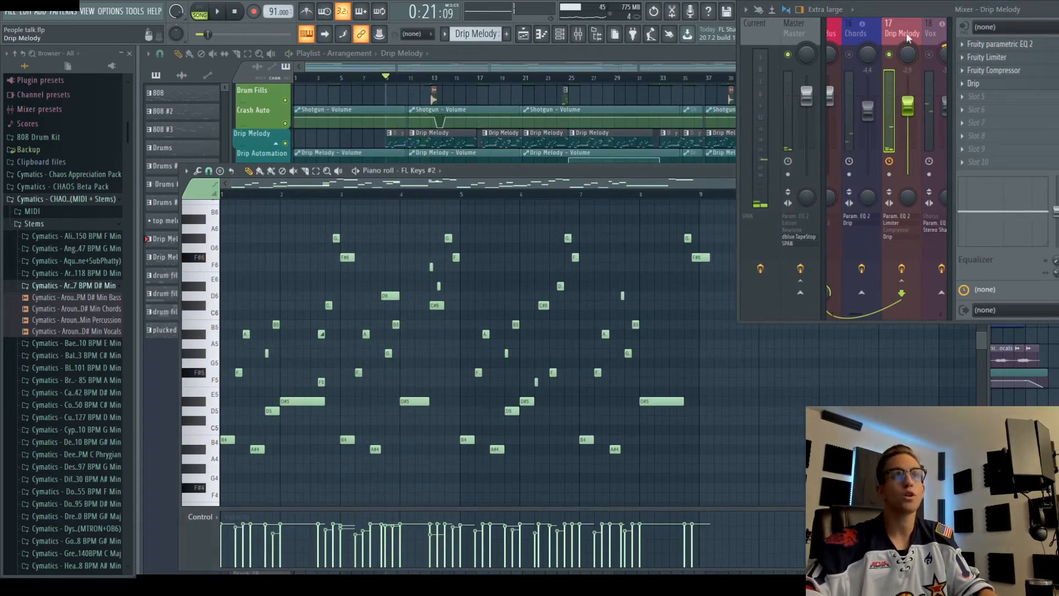
- Unsolo Drip Melody and play the full mix
right_click(890, 55)
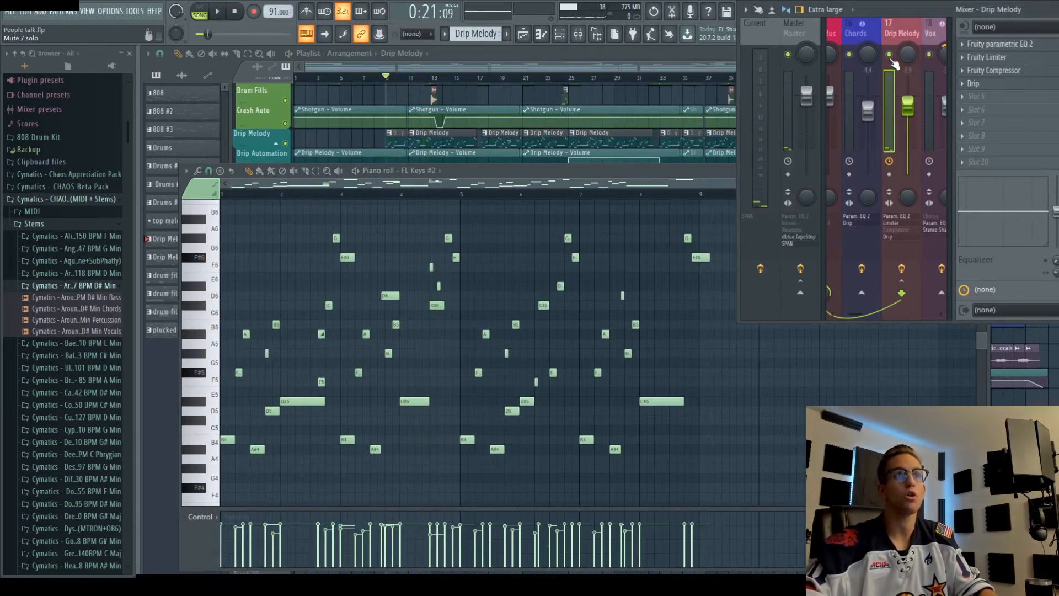
key(space)
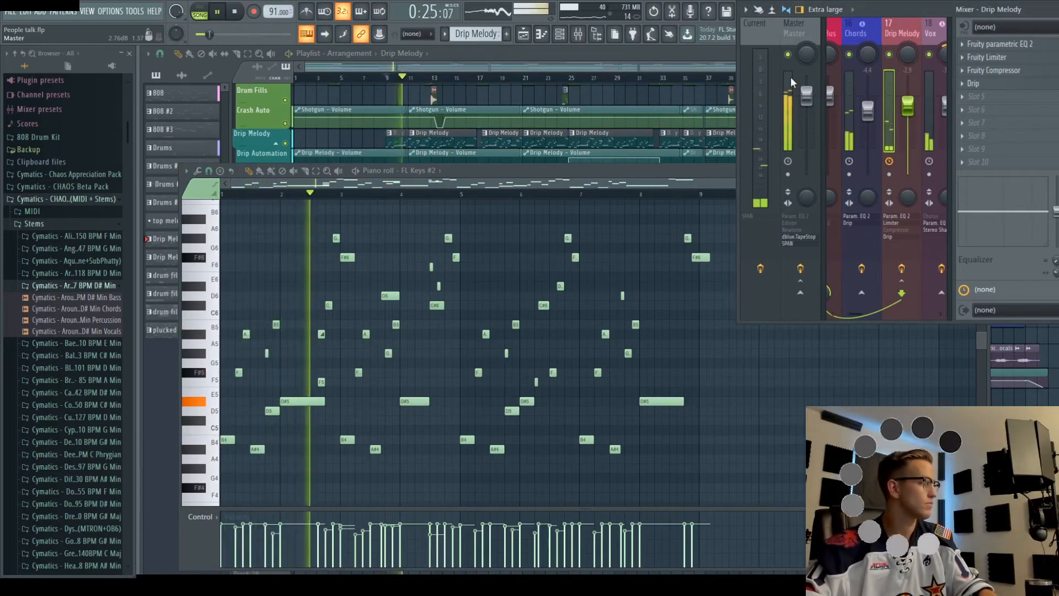
key(space)
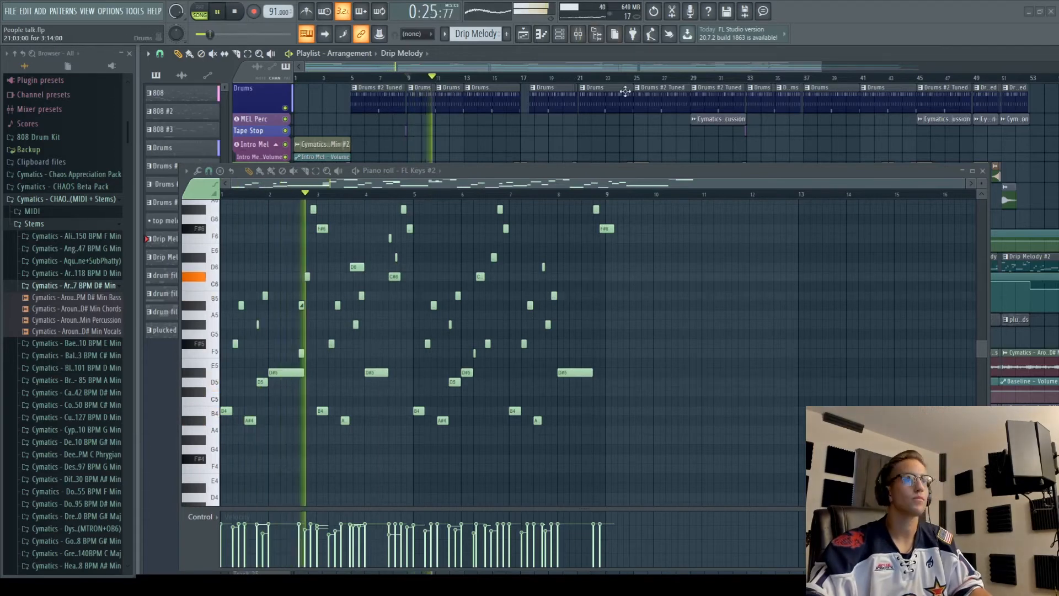
- Audition the song from bar 25, then hide the FL Keys #2 piano roll to reveal the arrangement
key(space)
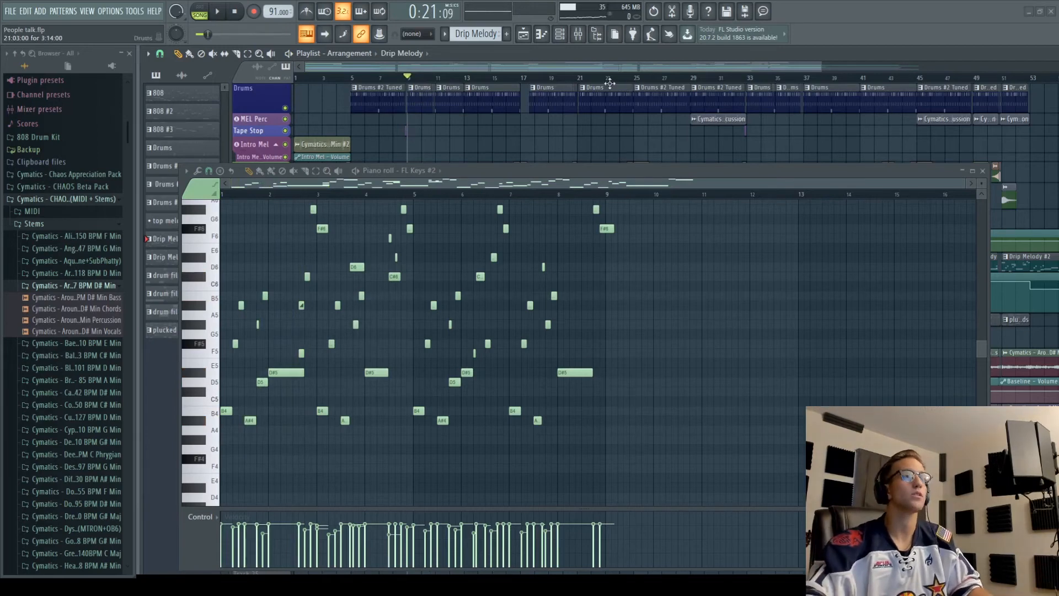
click(638, 78)
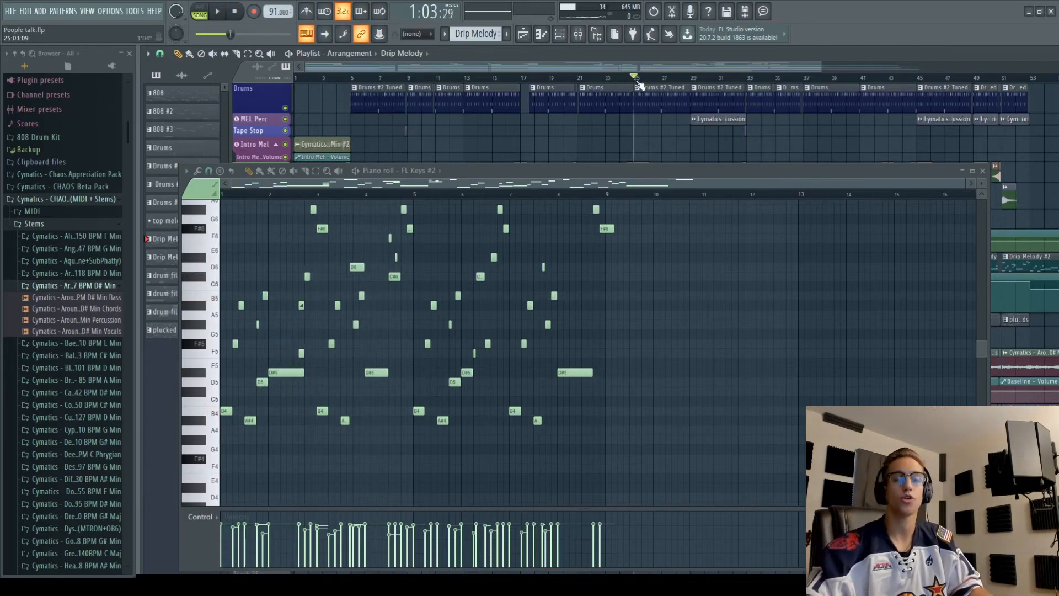
key(space)
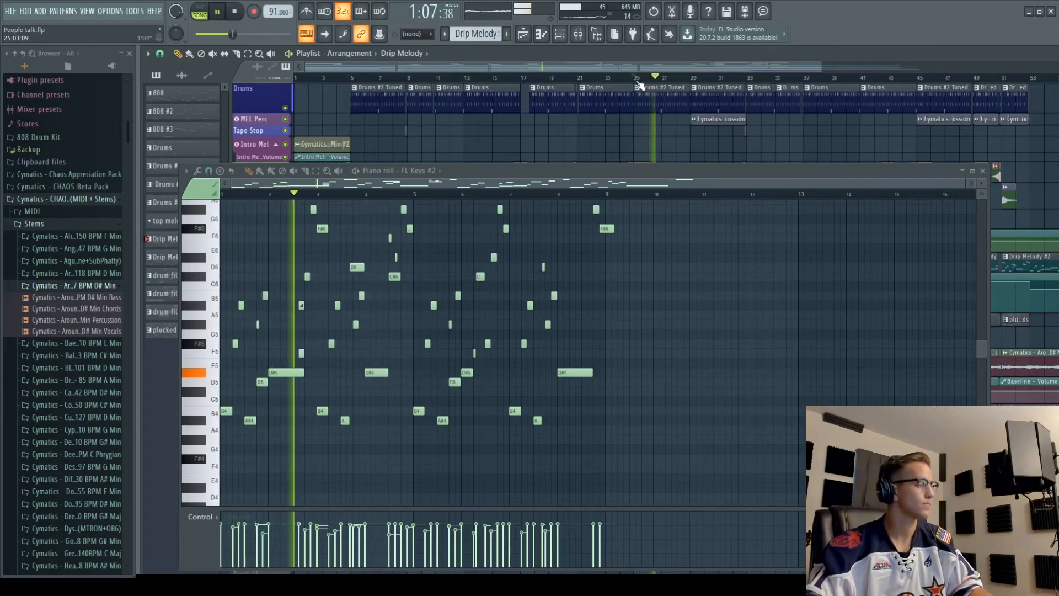
key(space)
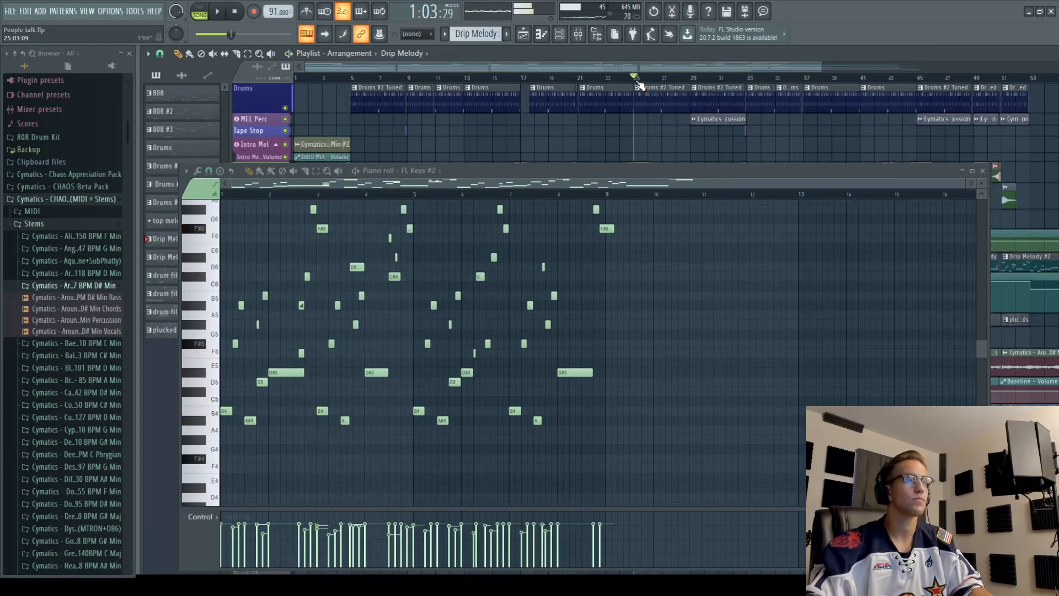
key(F7)
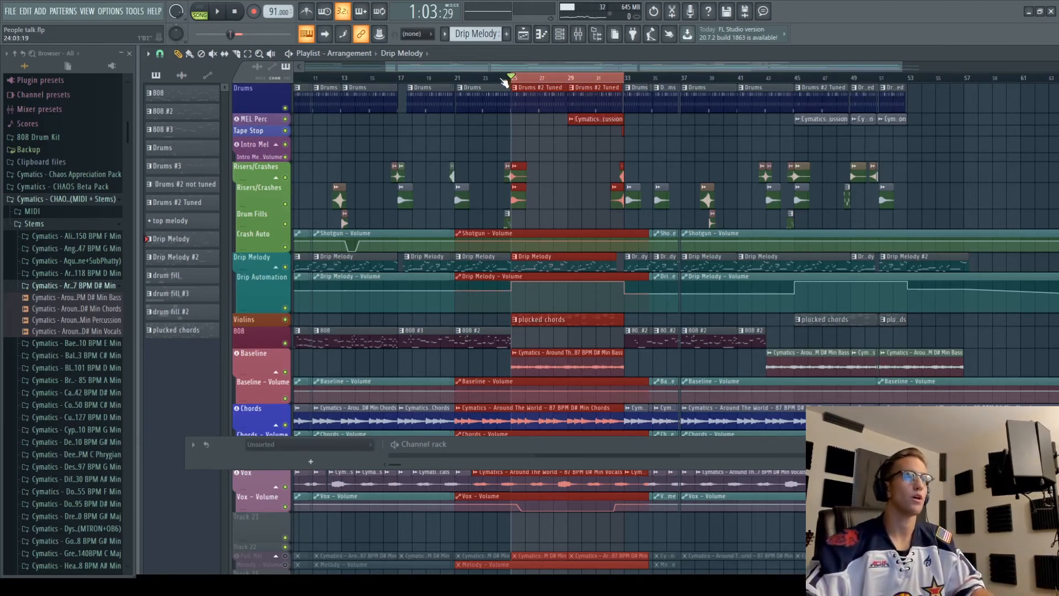
key(space)
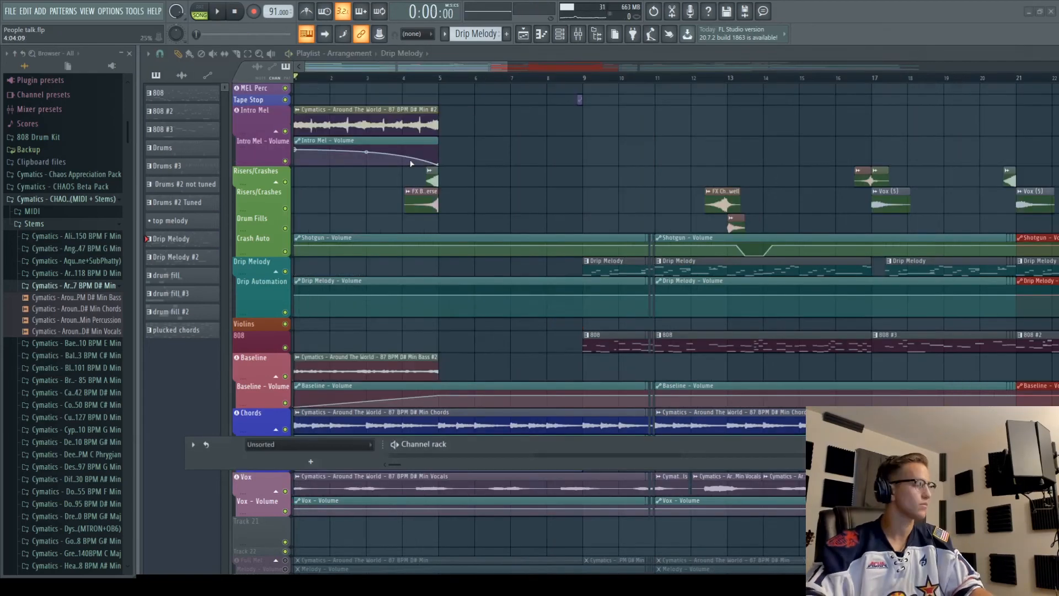
key(space)
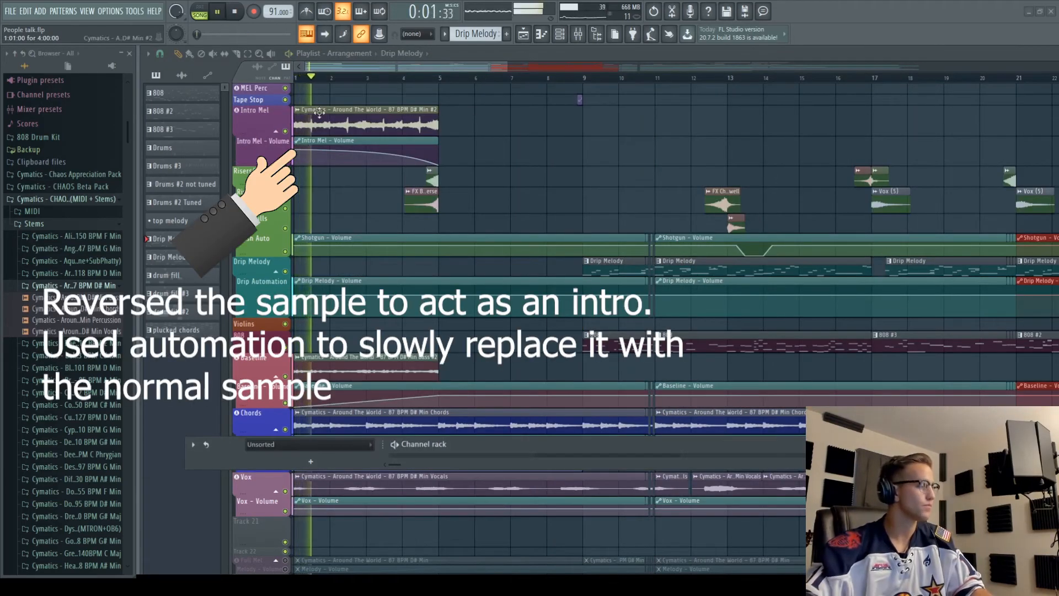